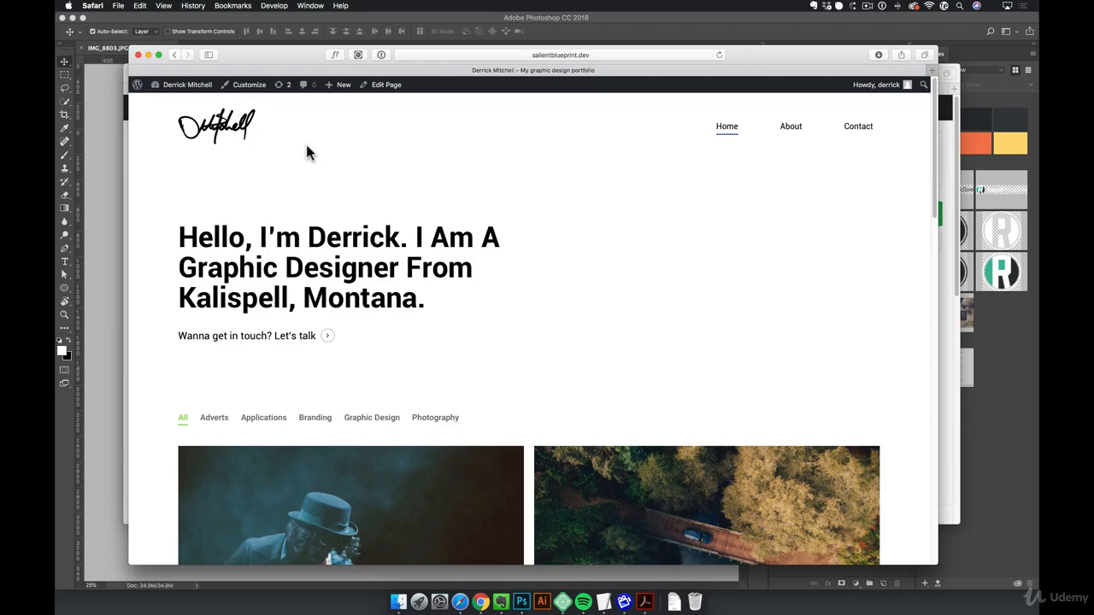
# - View the Salient Concert Promo portfolio item's full-width header image and return to the portfolio home page
pyautogui.click(415, 517)
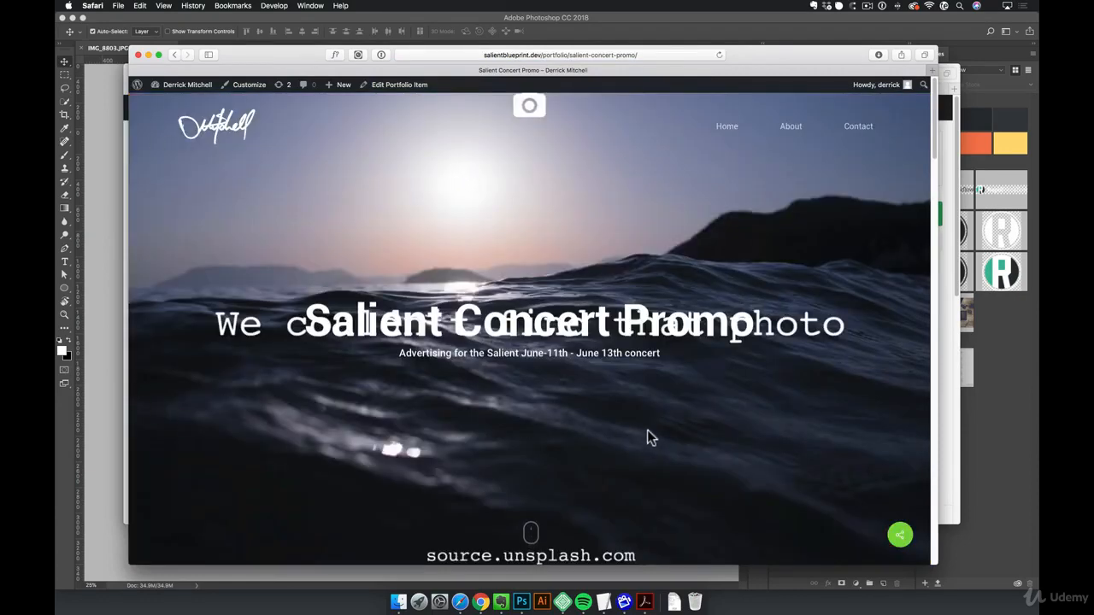
pyautogui.scroll(-3, 650, 435)
pyautogui.scroll(3, 631, 384)
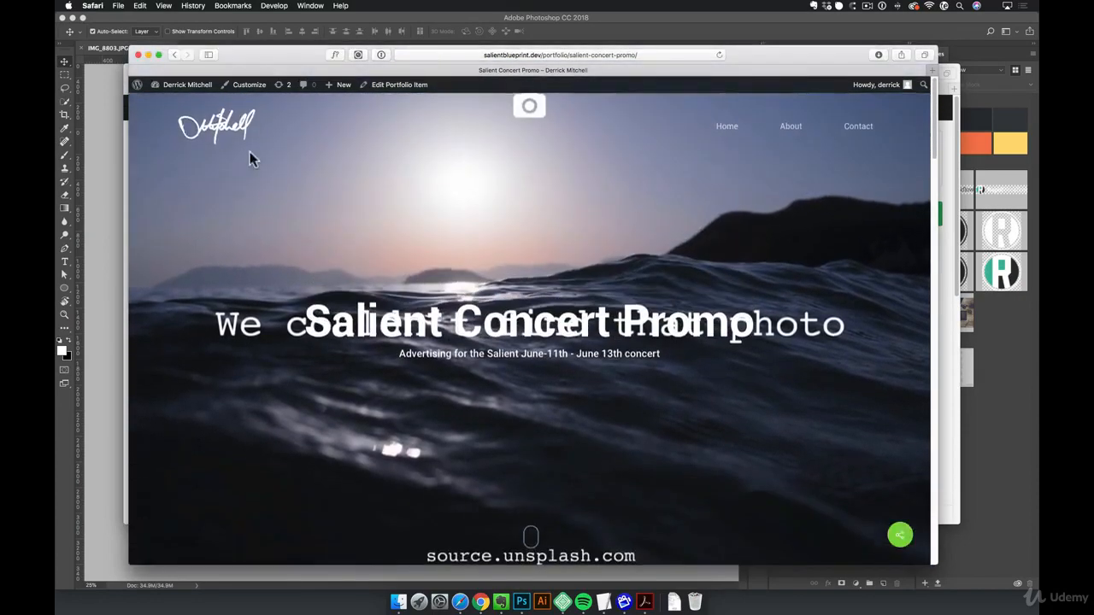
pyautogui.click(218, 129)
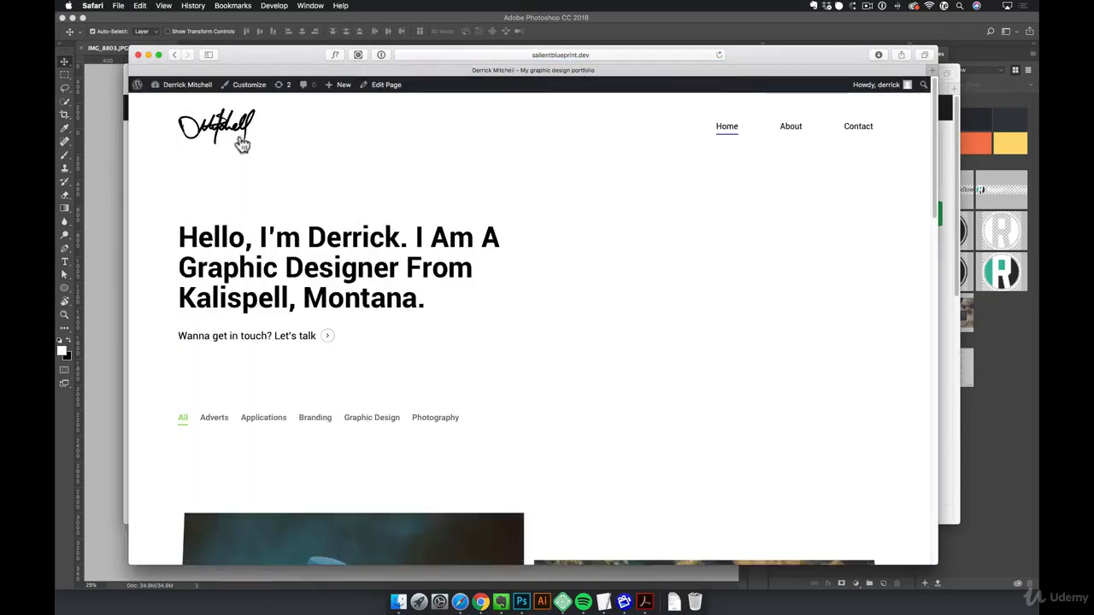
# - Set the red VR headset photo from the media library as the home page's header image, then update and view the page
pyautogui.click(387, 85)
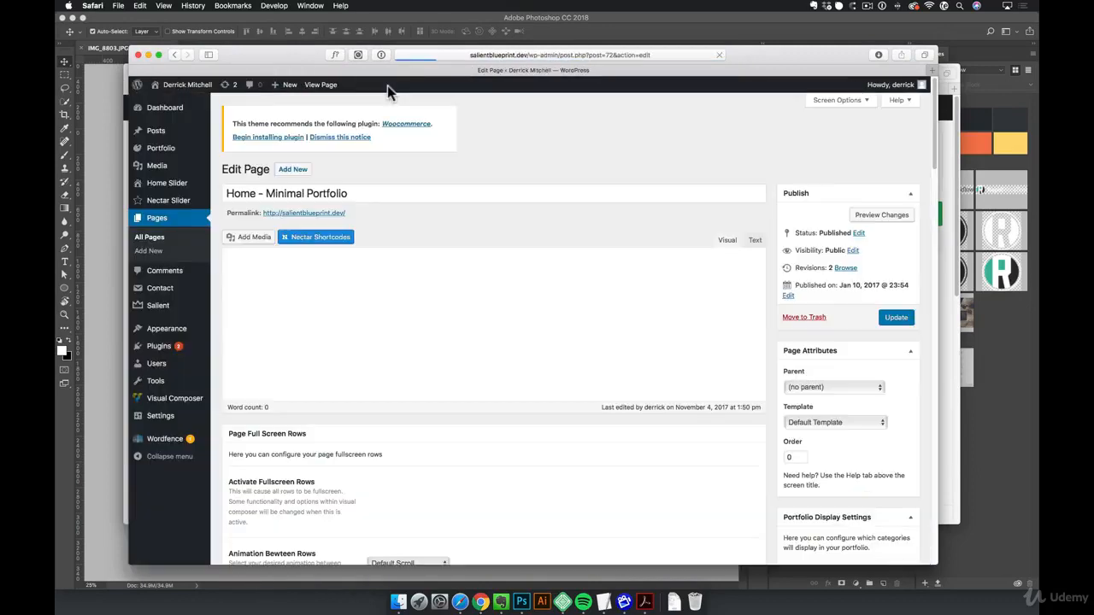
pyautogui.scroll(-5, 632, 413)
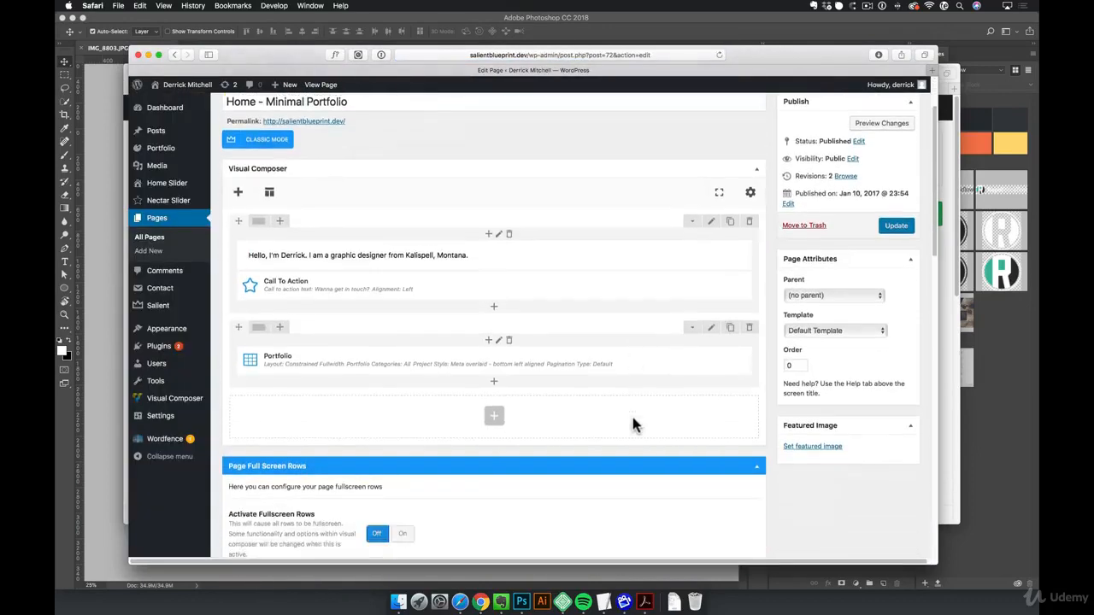
pyautogui.scroll(-5, 635, 414)
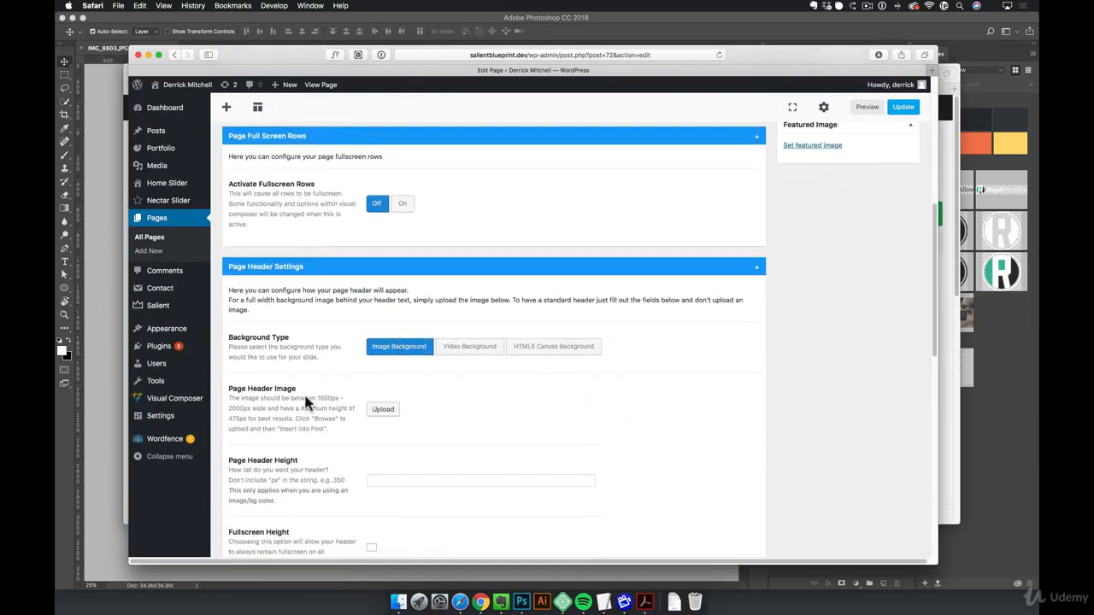
pyautogui.click(379, 412)
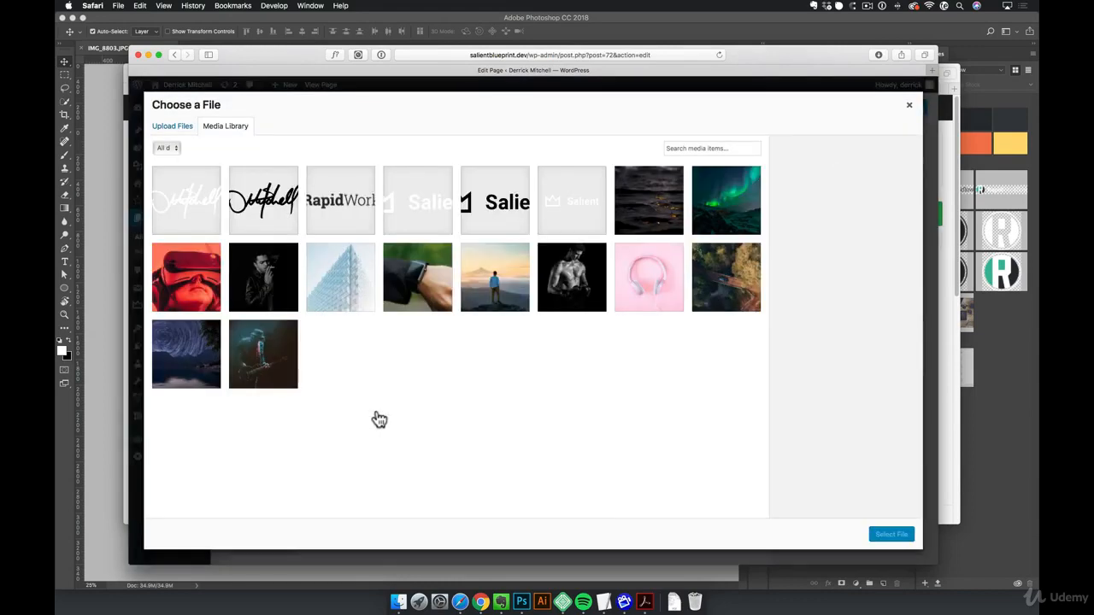
pyautogui.click(188, 290)
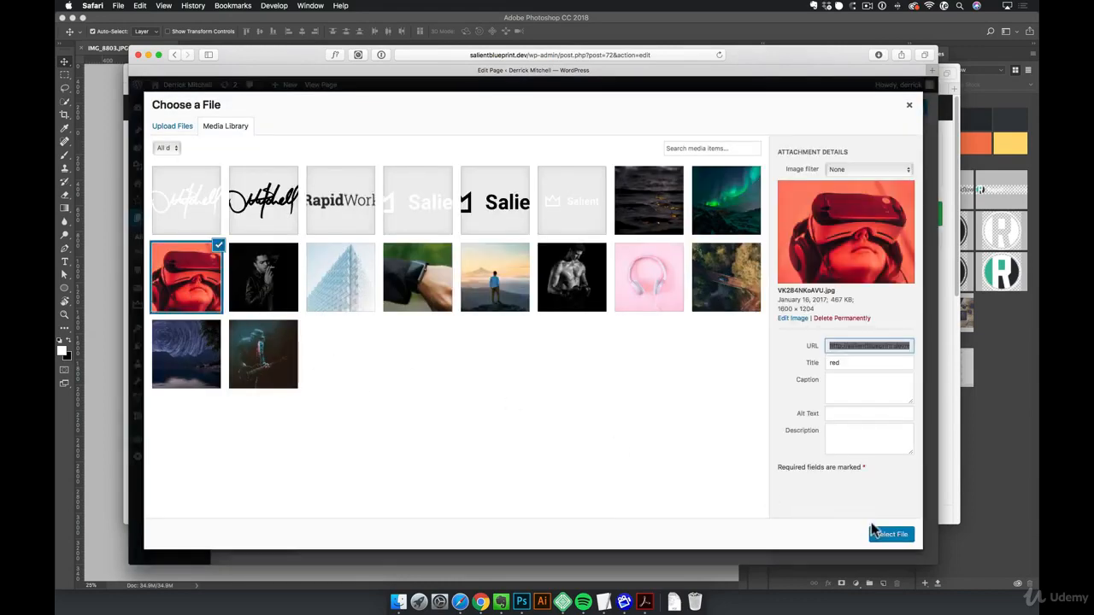
pyautogui.click(894, 535)
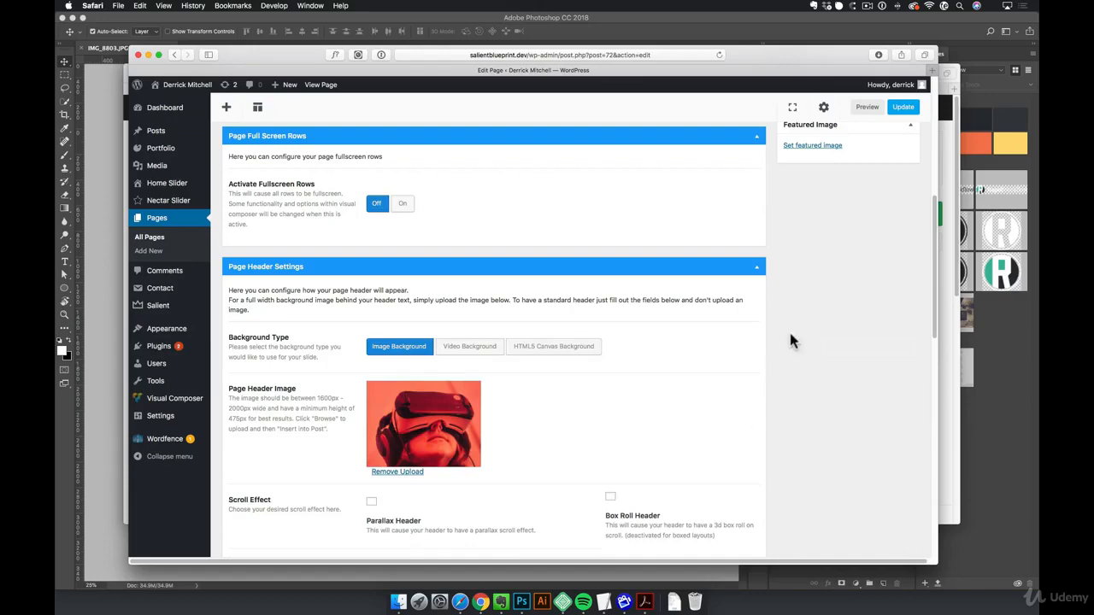
pyautogui.click(904, 107)
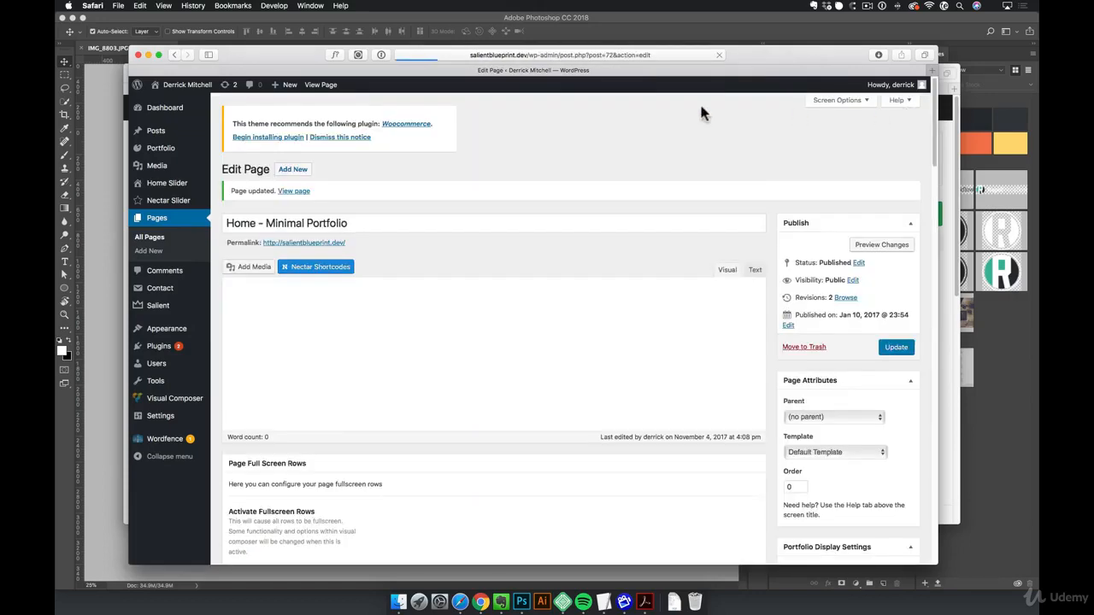
pyautogui.click(321, 85)
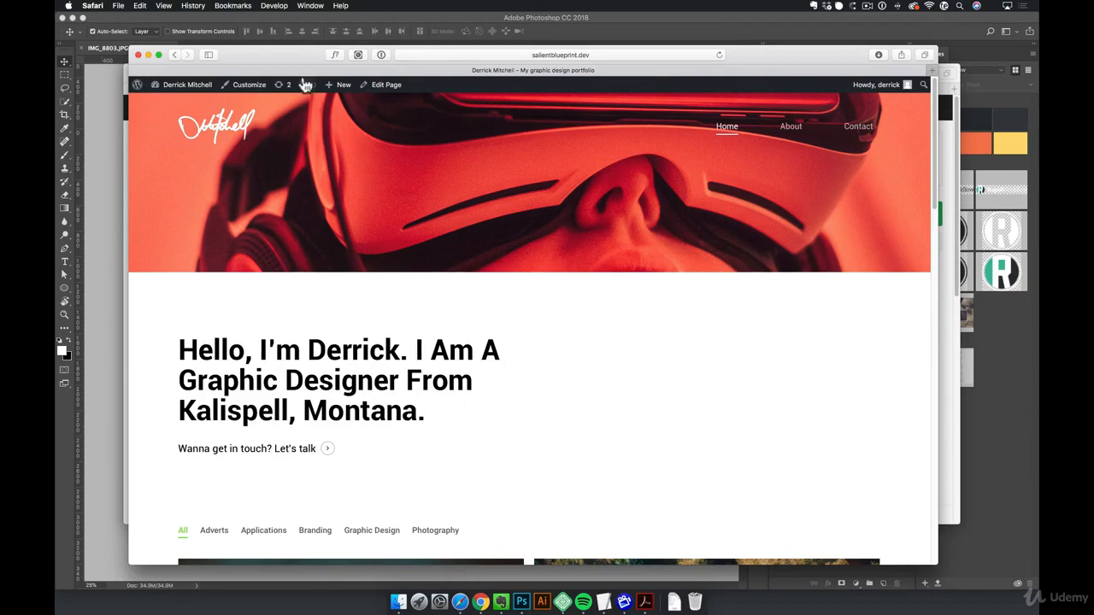
# - Save the full-size Pexels desk photo to the Desktop as pexels-photo-225502.jpg and copy the image to the clipboard
pyautogui.moveTo(294, 60); pyautogui.dragTo(288, 110)
pyautogui.click(346, 80)
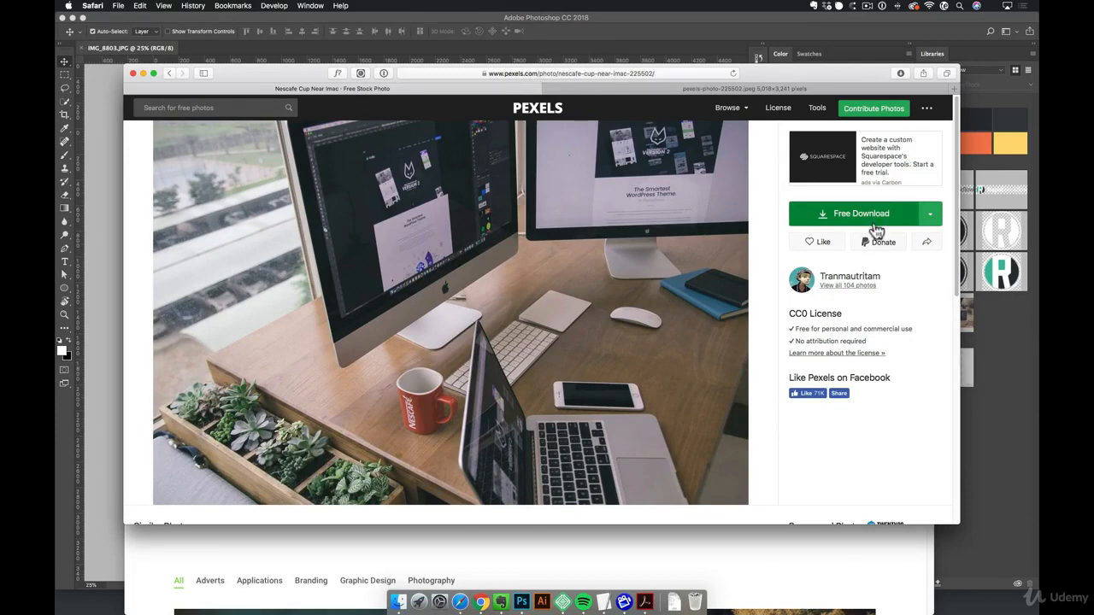
pyautogui.click(789, 91)
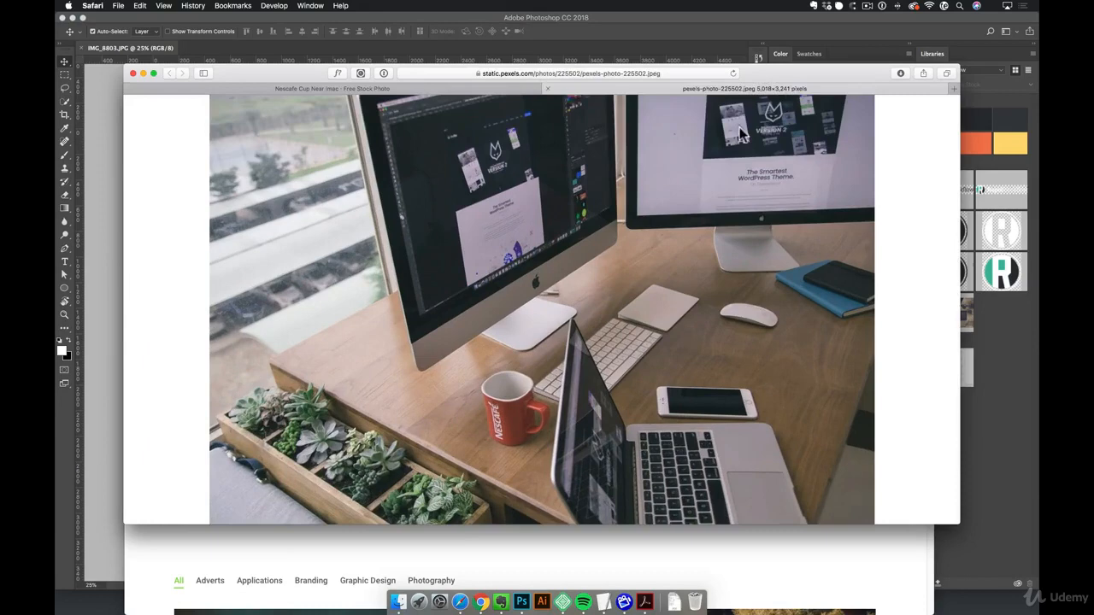
pyautogui.rightClick(621, 231)
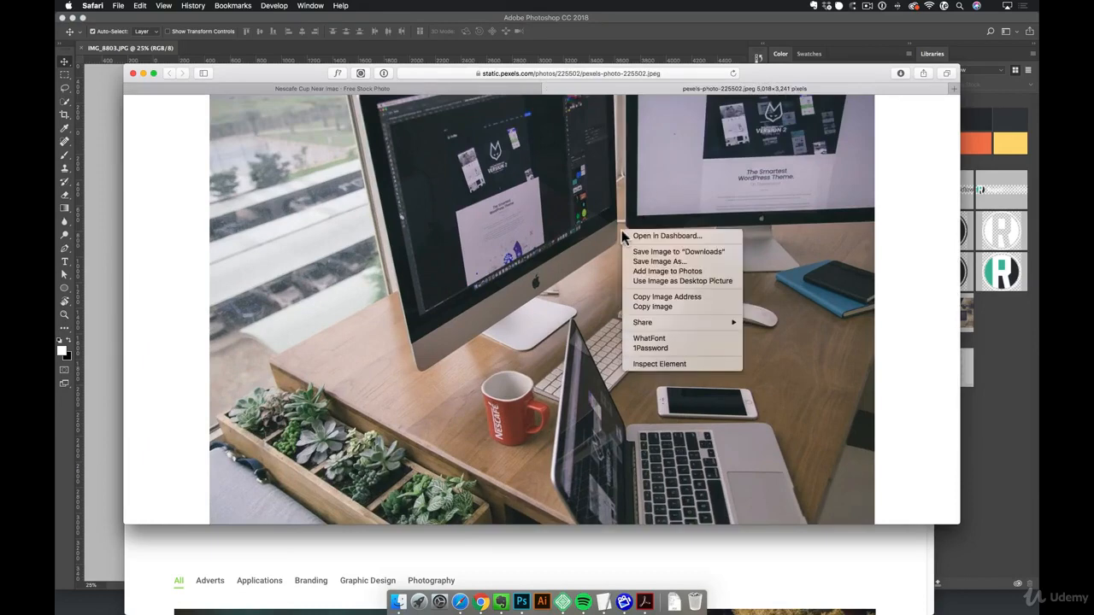
pyautogui.click(671, 267)
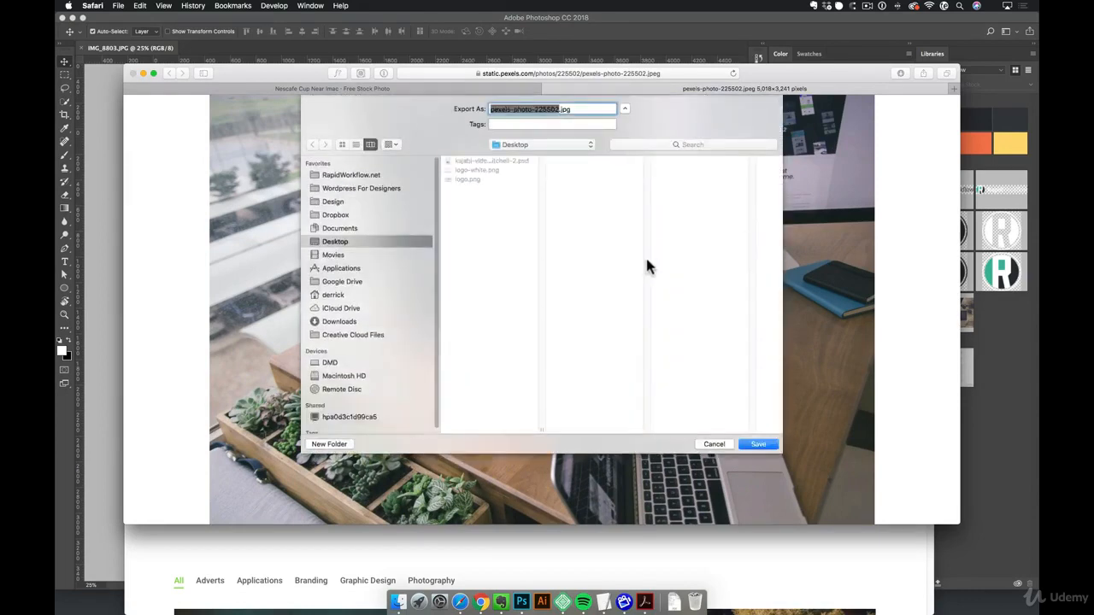
pyautogui.click(757, 445)
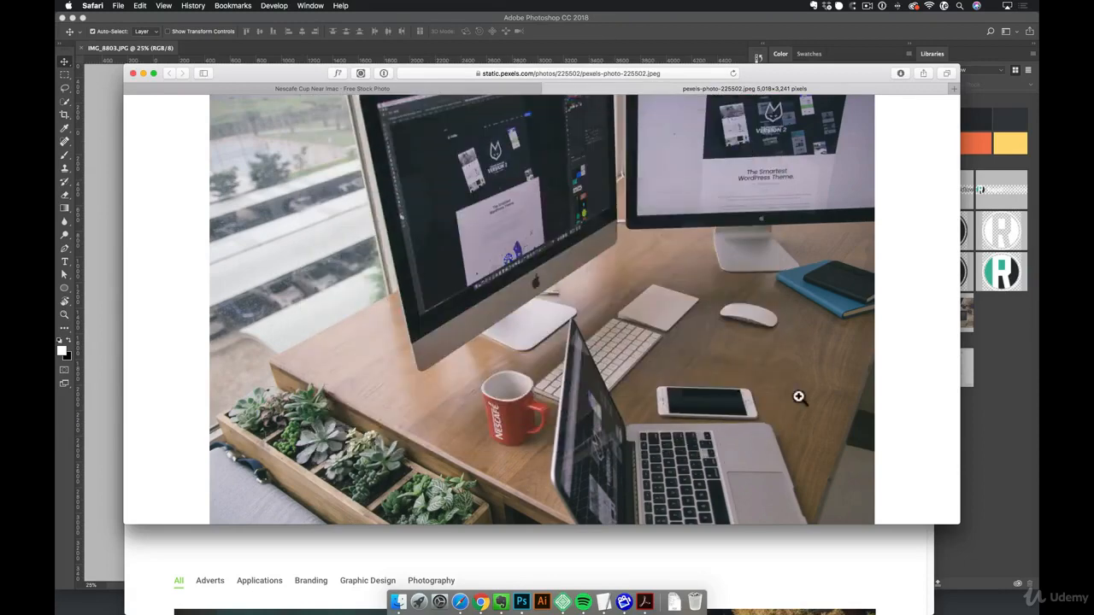
pyautogui.rightClick(759, 309)
pyautogui.click(785, 385)
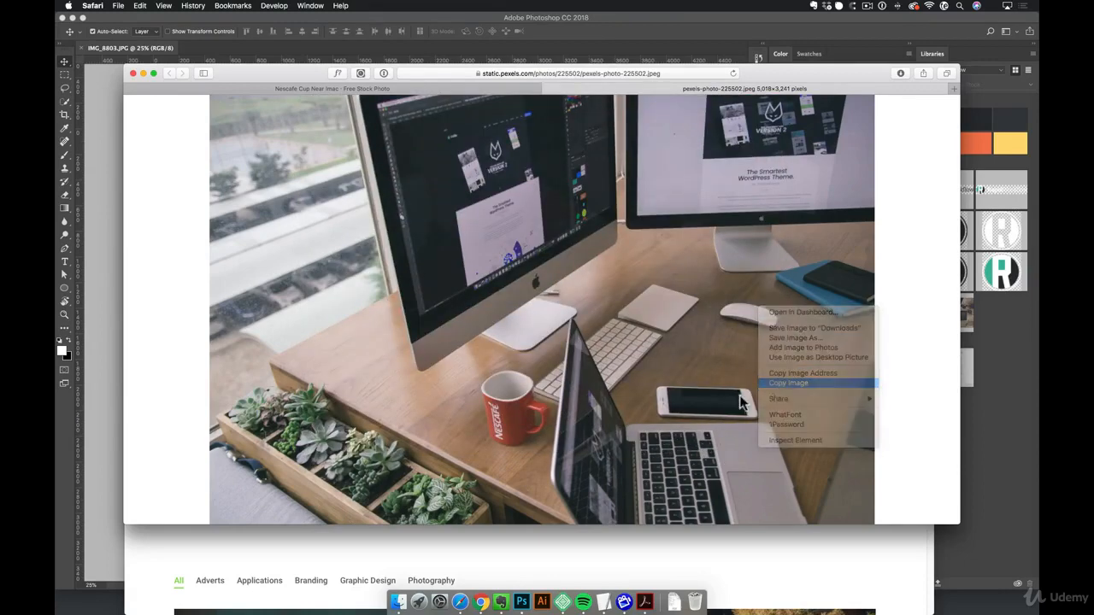
# - Switch to Photoshop and create a new document 2000 pixels wide and 500 pixels high
pyautogui.click(521, 602)
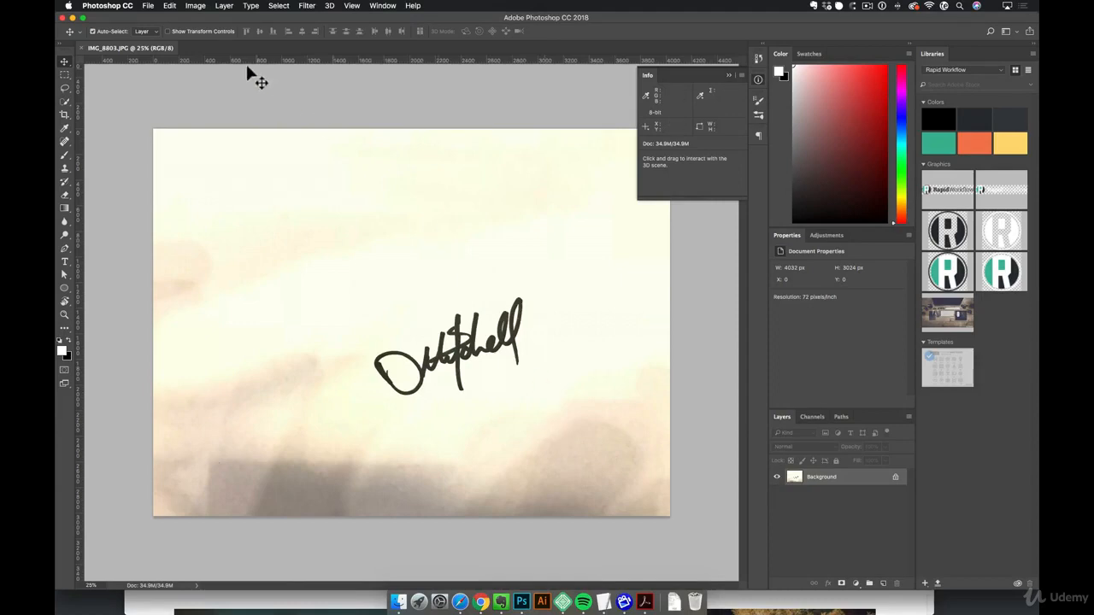
pyautogui.click(148, 6)
pyautogui.click(155, 18)
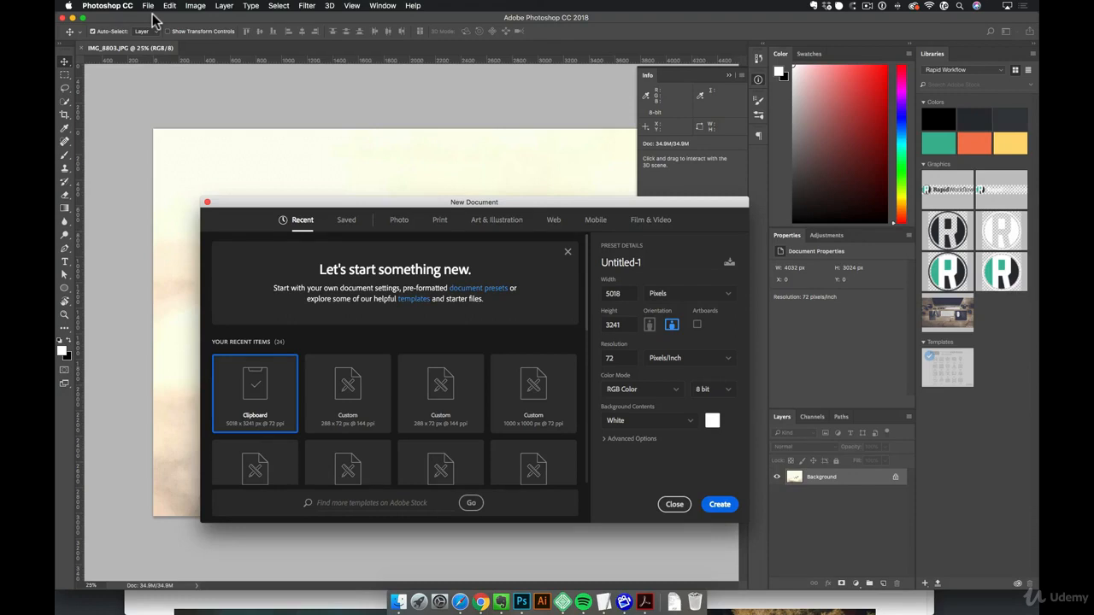
pyautogui.click(615, 293)
pyautogui.write('2000')
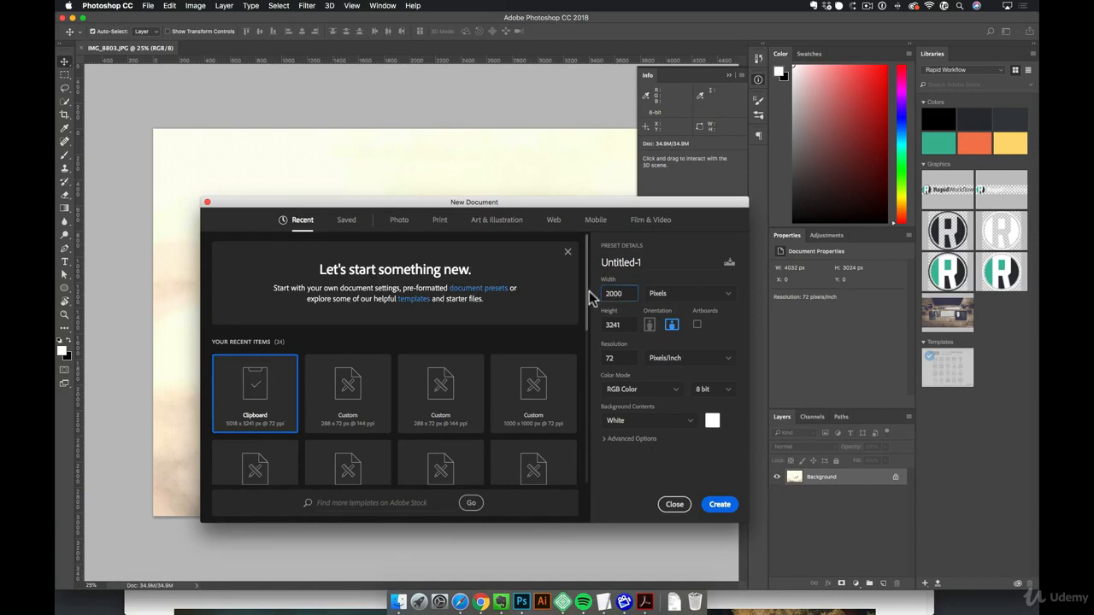
pyautogui.press('Tab')
pyautogui.write('500')
pyautogui.click(719, 505)
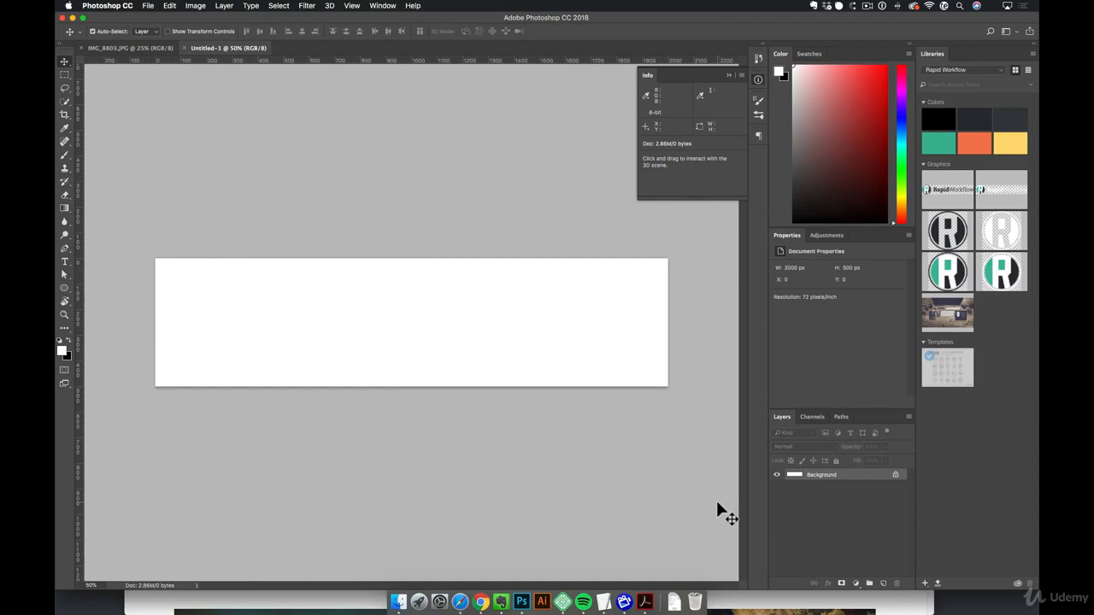
# - Switch to Safari, enable Fullscreen Height in the home page's header settings and preview the page
pyautogui.click(461, 602)
pyautogui.moveTo(329, 89); pyautogui.dragTo(386, 84)
pyautogui.press('super+grave')
pyautogui.click(396, 102)
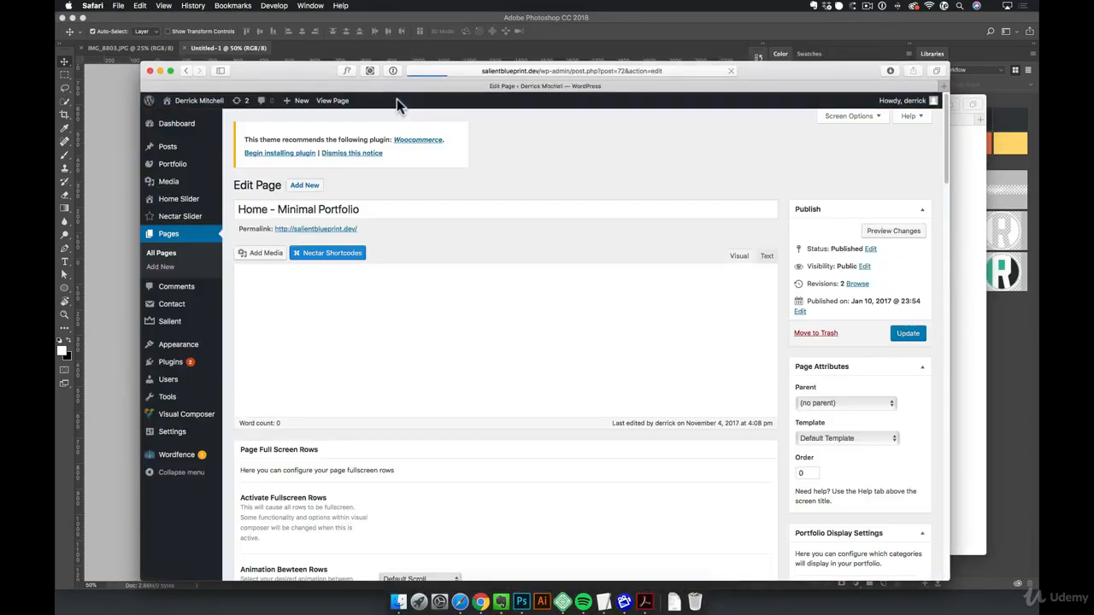
pyautogui.scroll(-10, 655, 407)
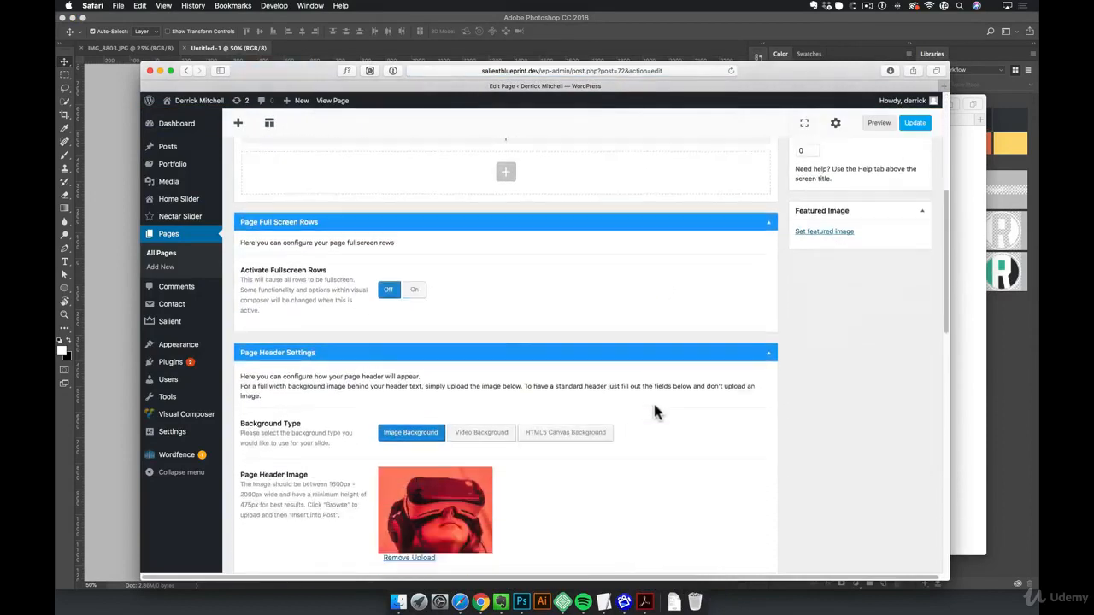
pyautogui.scroll(-2, 655, 411)
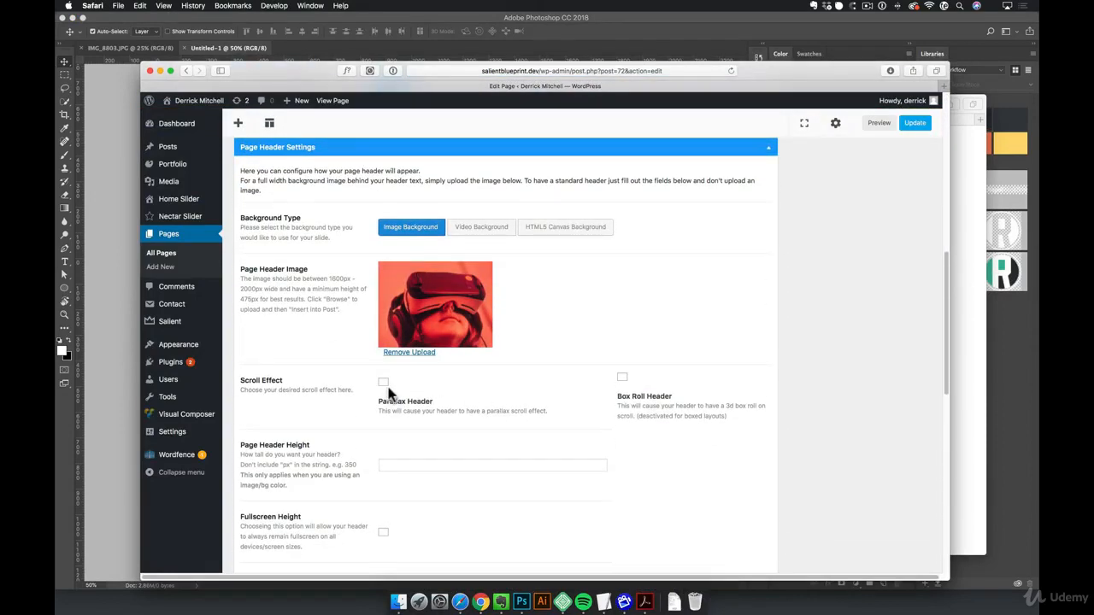
pyautogui.scroll(-3, 401, 423)
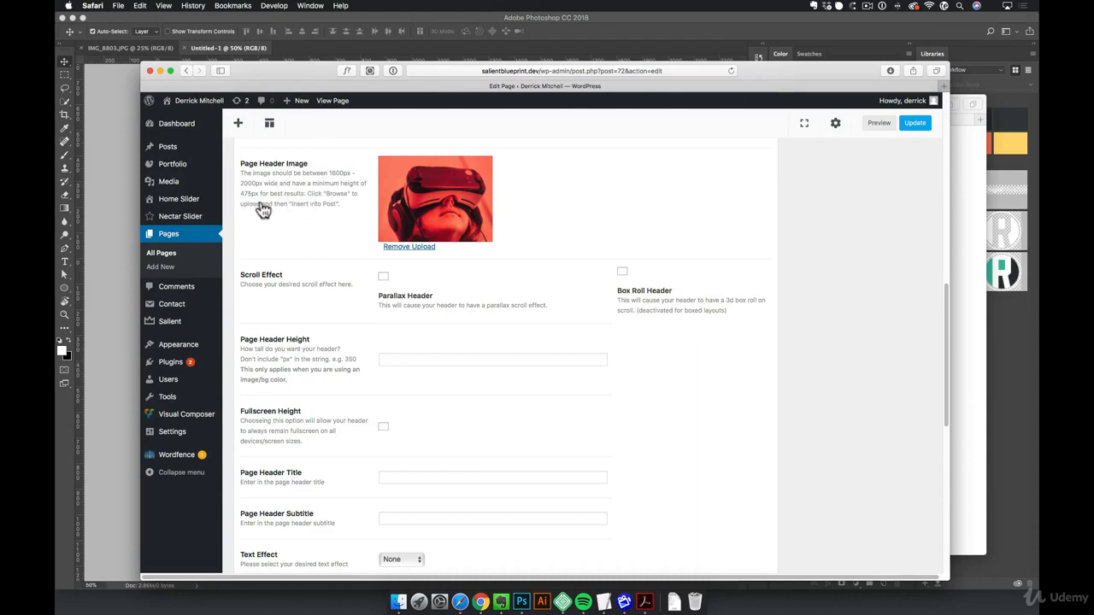
pyautogui.click(383, 429)
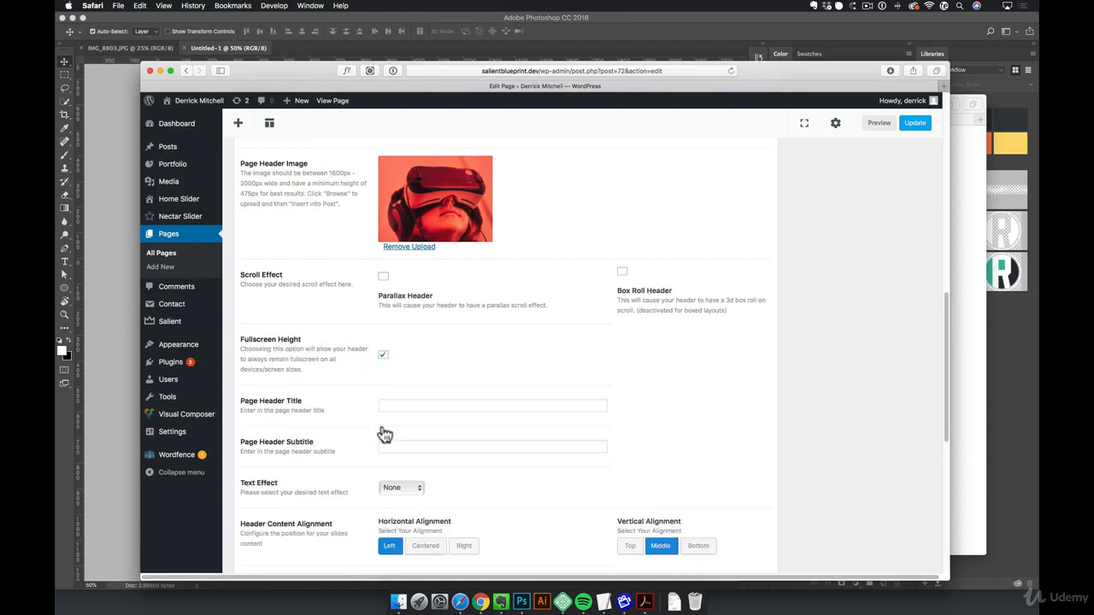
pyautogui.click(878, 127)
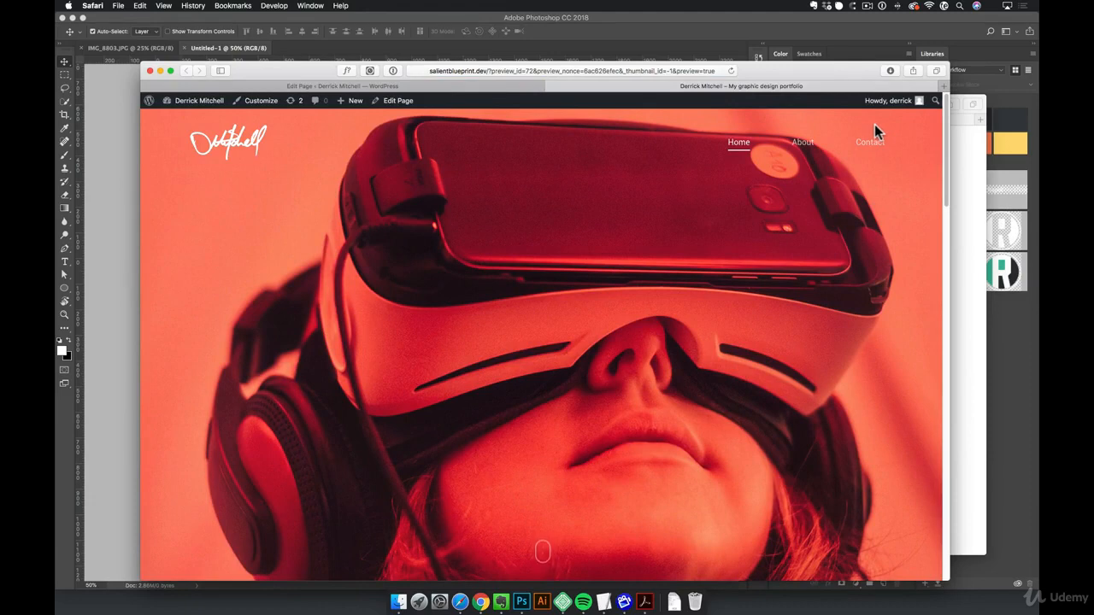
# - Switch to Photoshop, set the new document's canvas height to 700 pixels and paste the copied desk photo
pyautogui.click(521, 602)
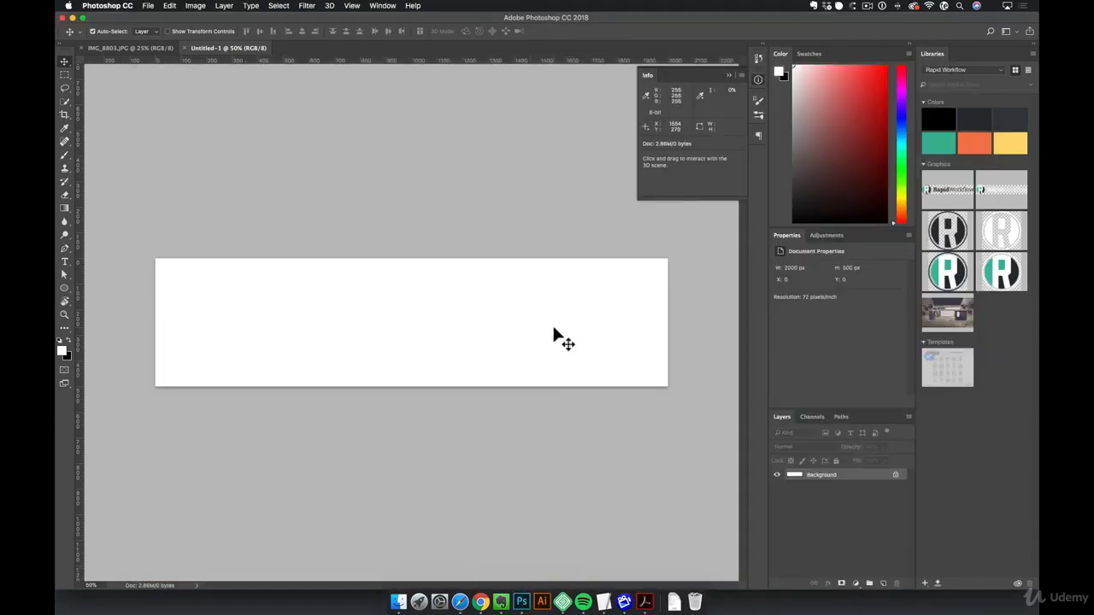
pyautogui.press('alt+super+c')
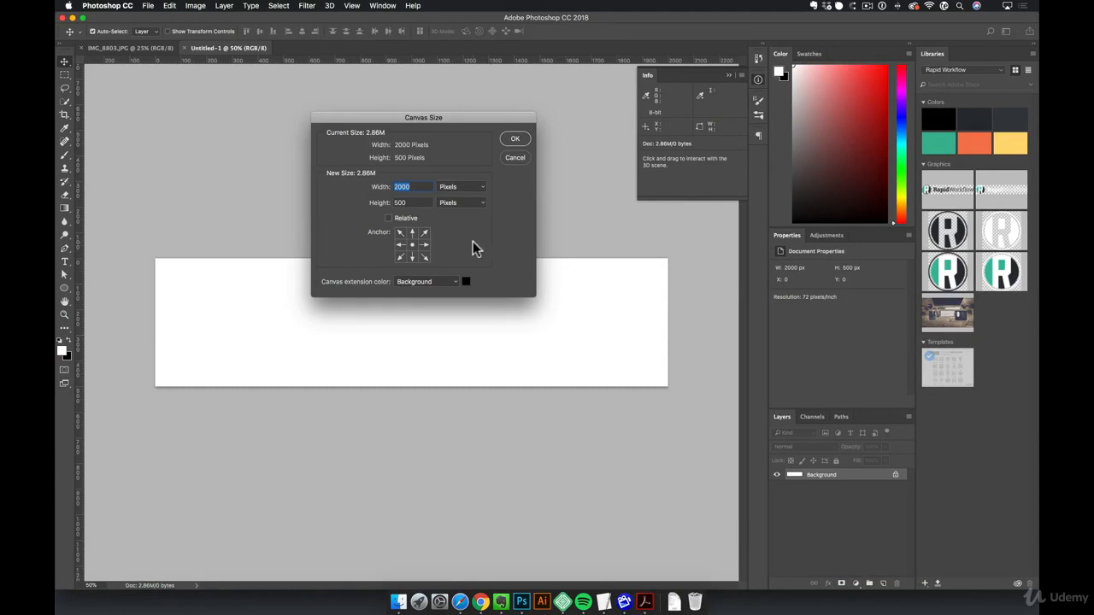
pyautogui.press('Tab')
pyautogui.write('700')
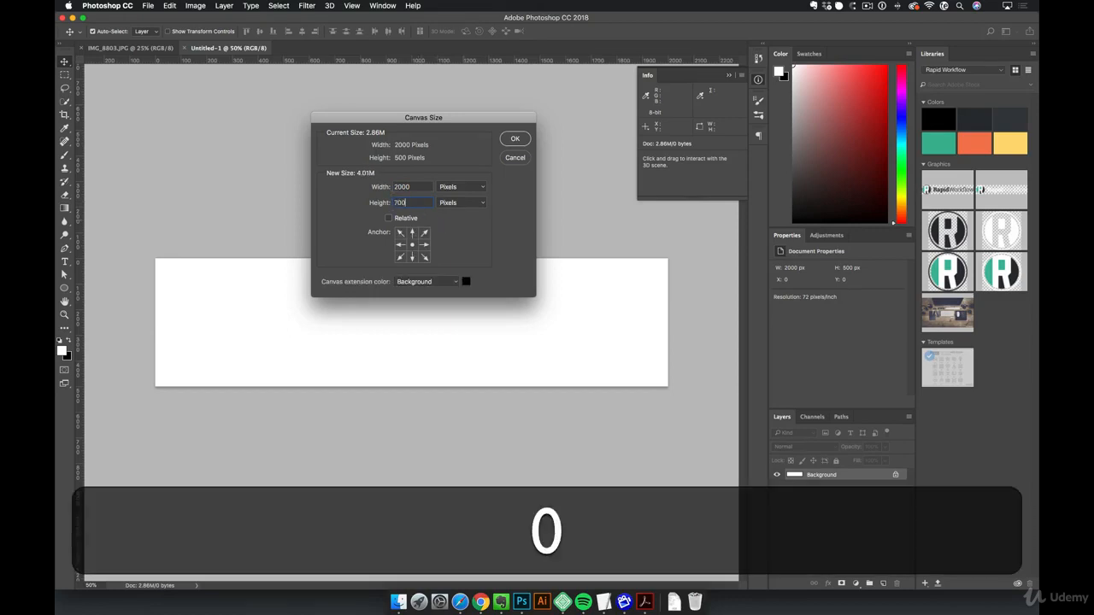
pyautogui.click(515, 139)
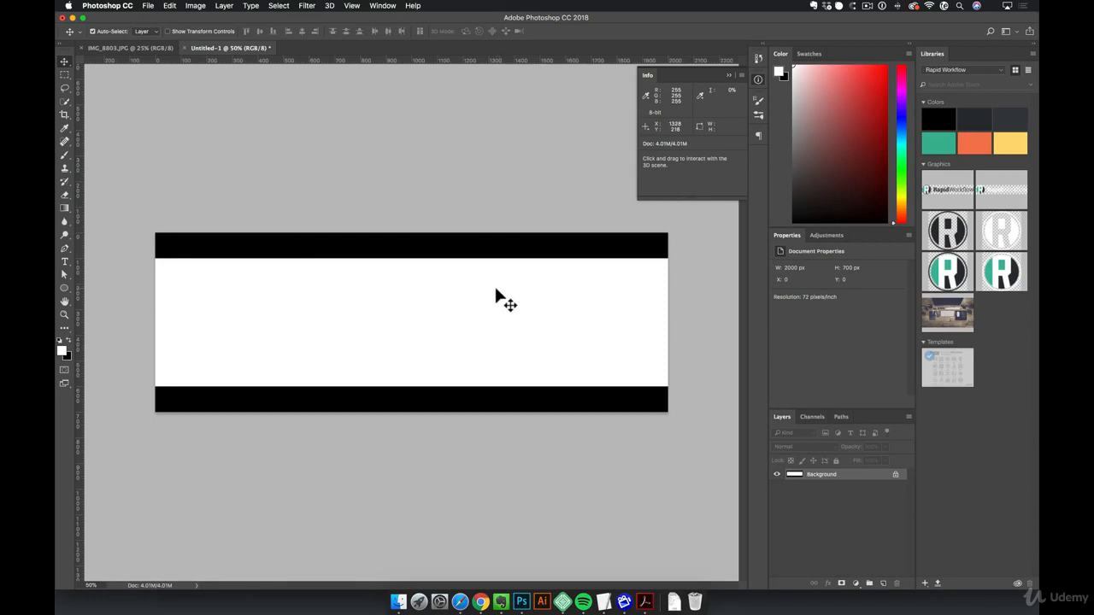
pyautogui.press('super+v')
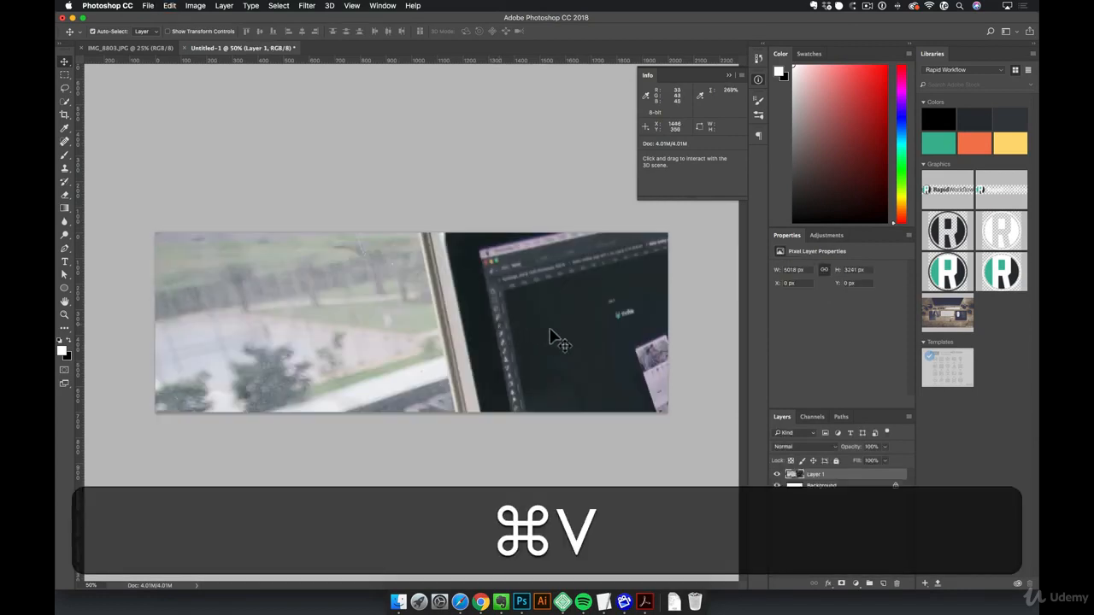
# - Switch to Safari and bring up the full-size Pexels desk photo with its image options
pyautogui.click(460, 603)
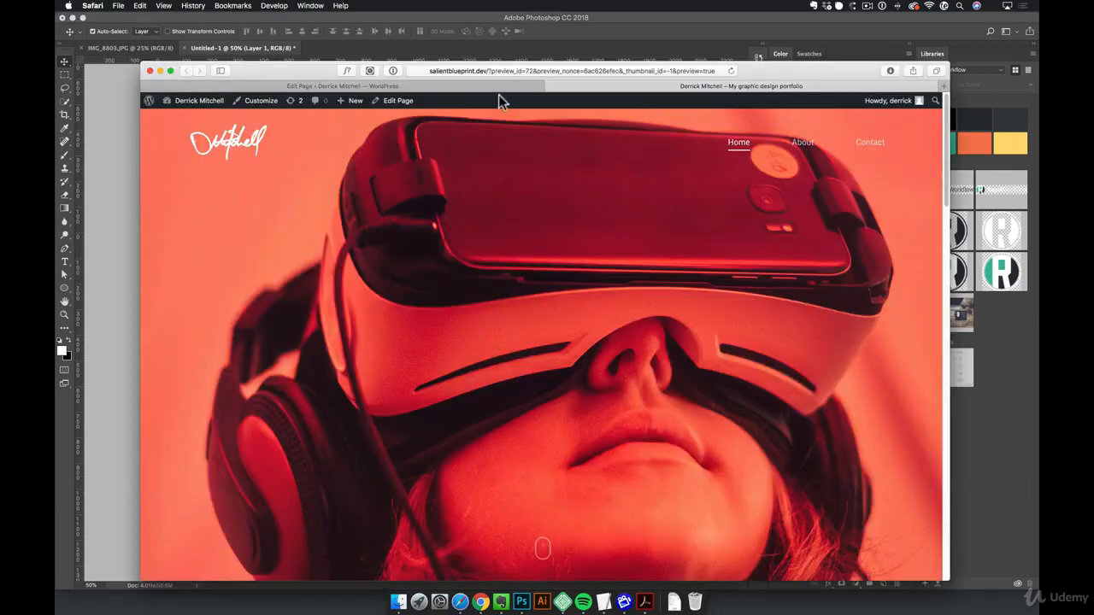
pyautogui.press('super+grave')
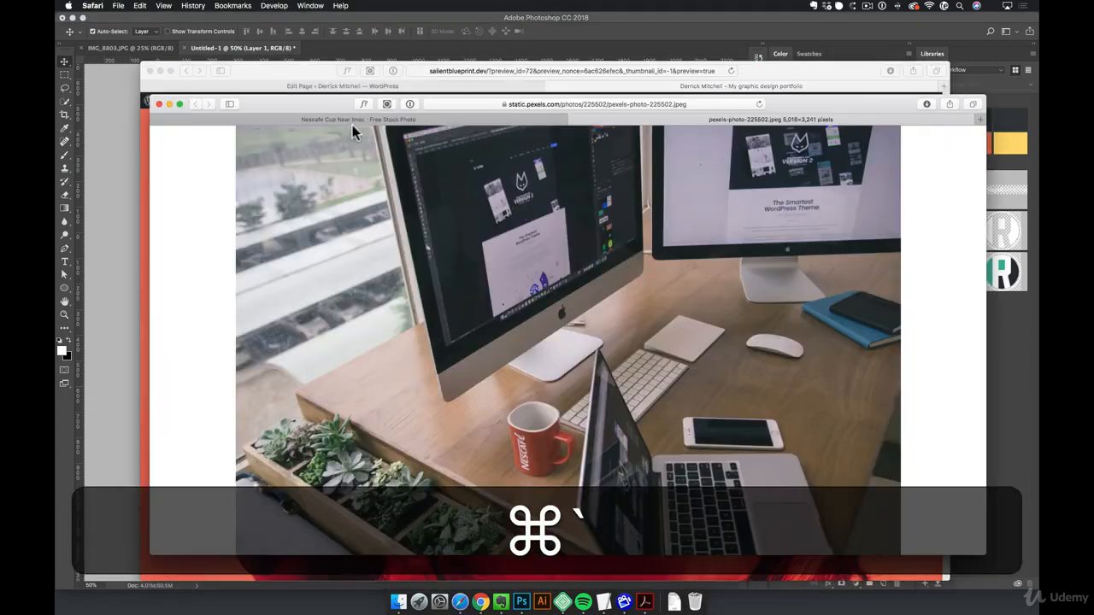
pyautogui.rightClick(454, 224)
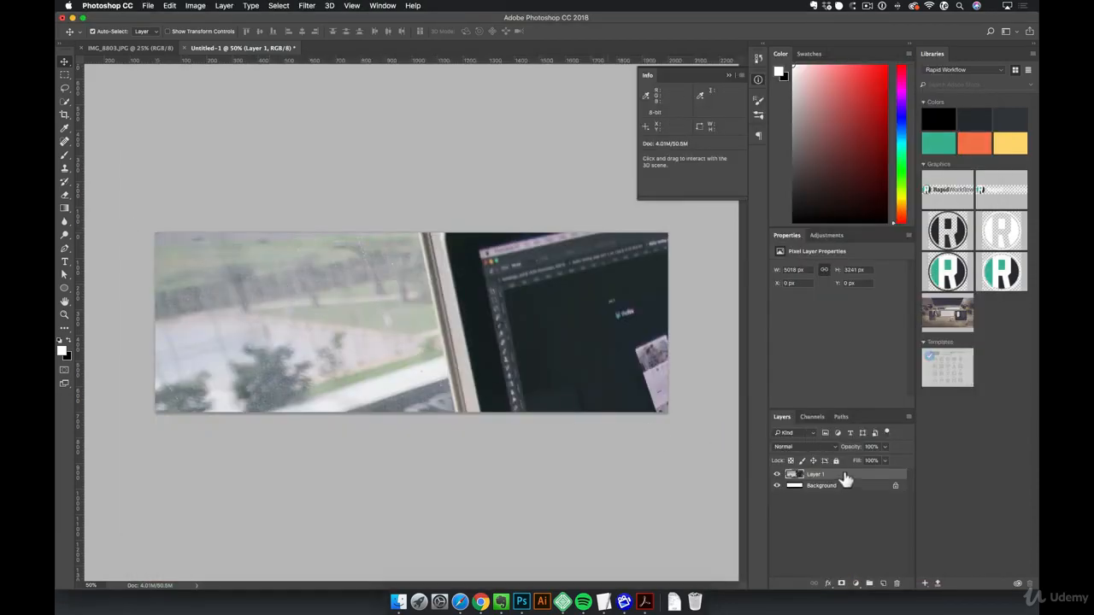
# - Switch to Photoshop, scale the pasted desk photo proportionally to about 2089 by 1349 px and position it at about X -22, Y -466 px
pyautogui.press('super+t')
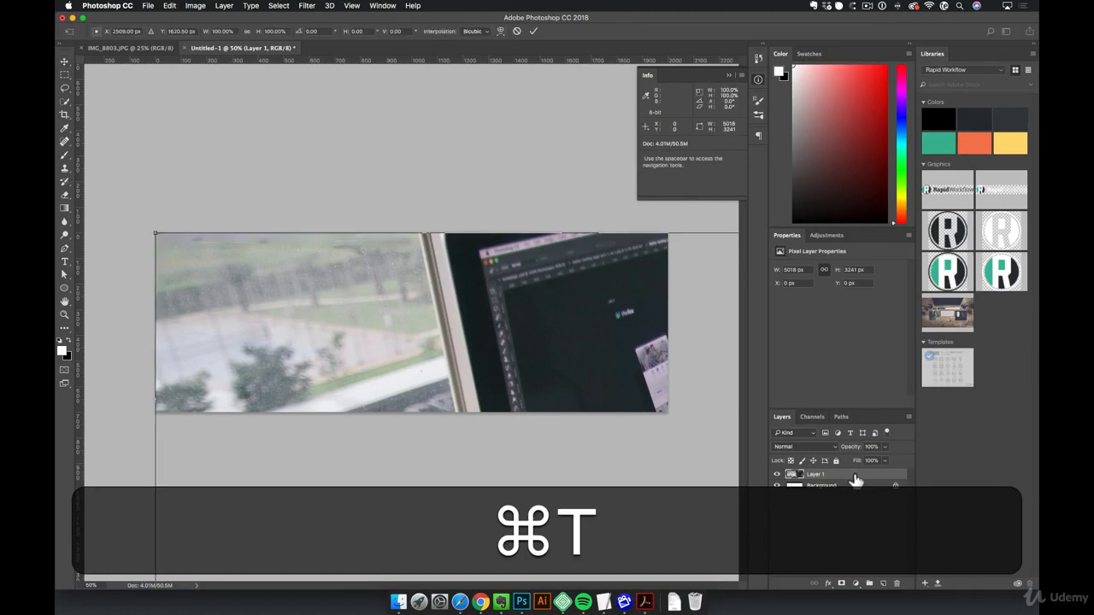
pyautogui.press('shift')
pyautogui.moveTo(151, 231); pyautogui.dragTo(243, 201)
pyautogui.moveTo(411, 373); pyautogui.dragTo(321, 339)
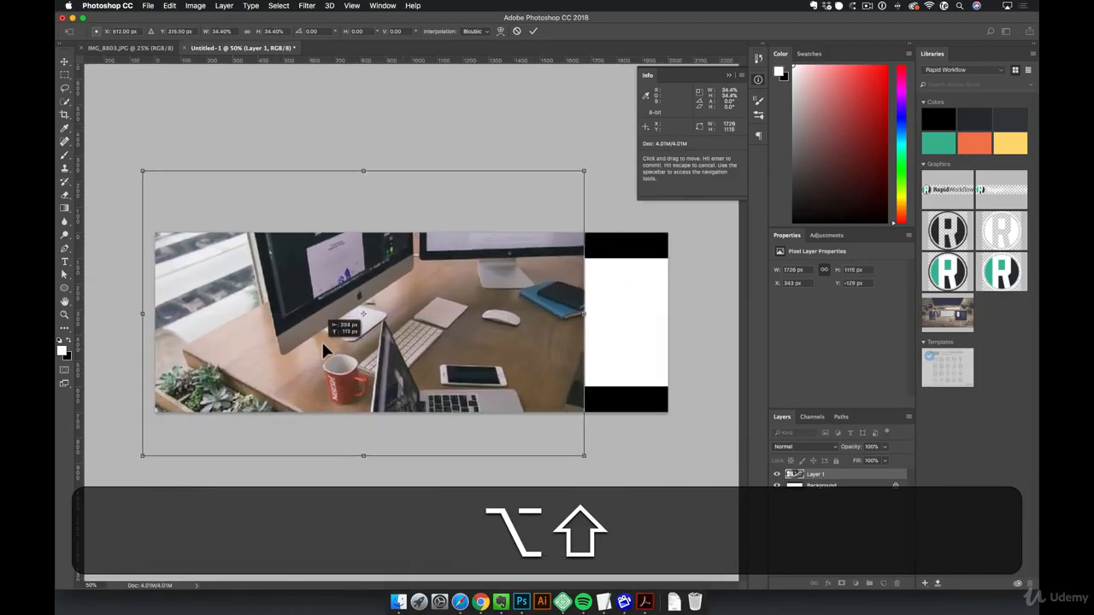
pyautogui.moveTo(599, 456); pyautogui.dragTo(684, 513)
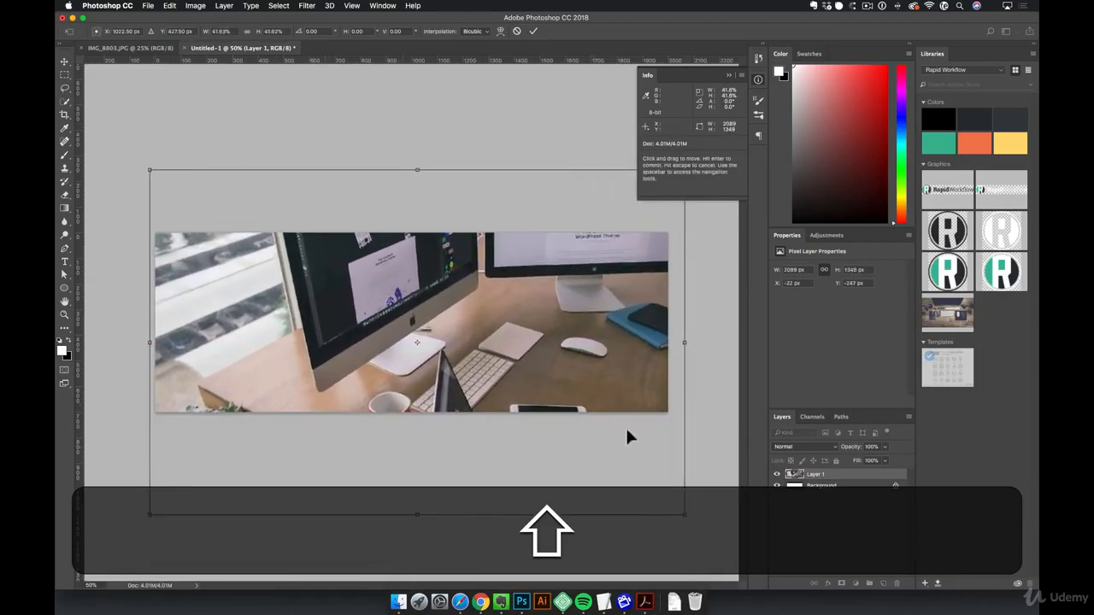
pyautogui.moveTo(626, 426); pyautogui.dragTo(622, 389)
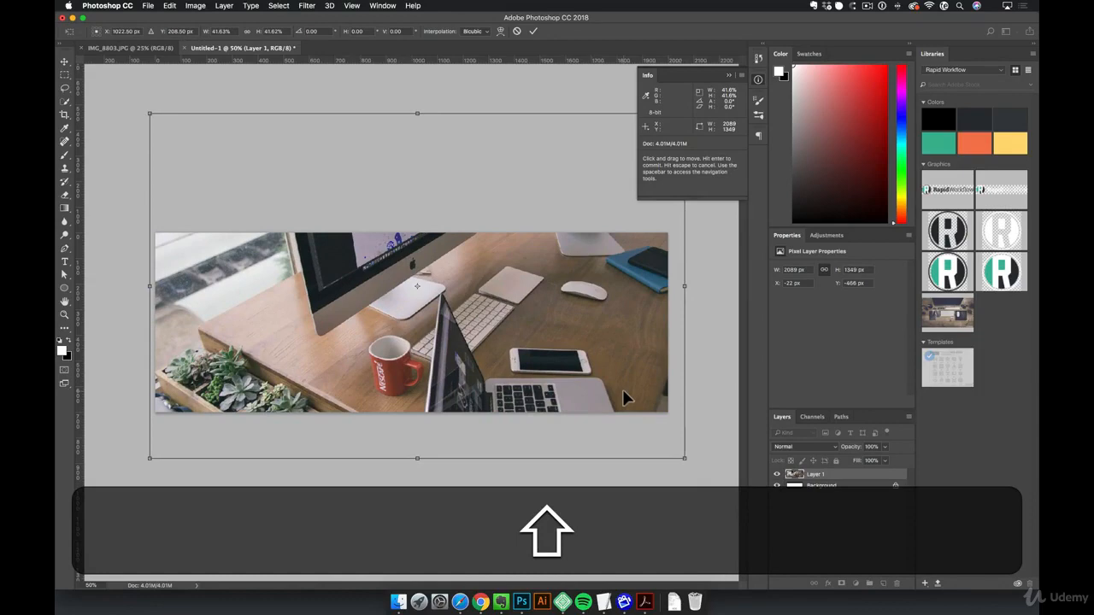
pyautogui.press('v')
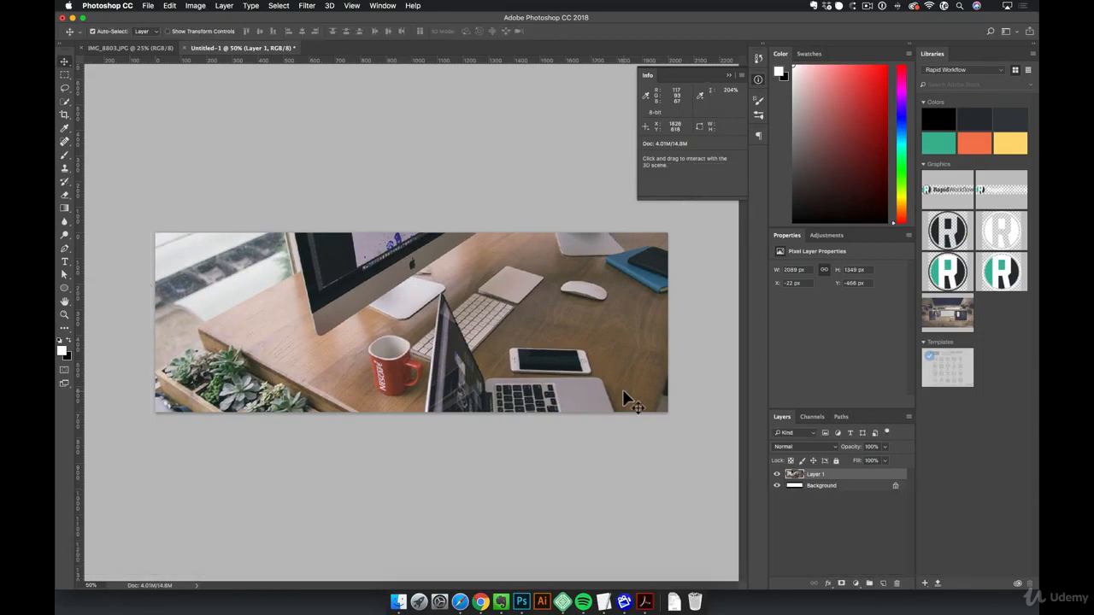
# - Add a new layer above the photo and fill it with the library's green #4AB796
pyautogui.click(884, 584)
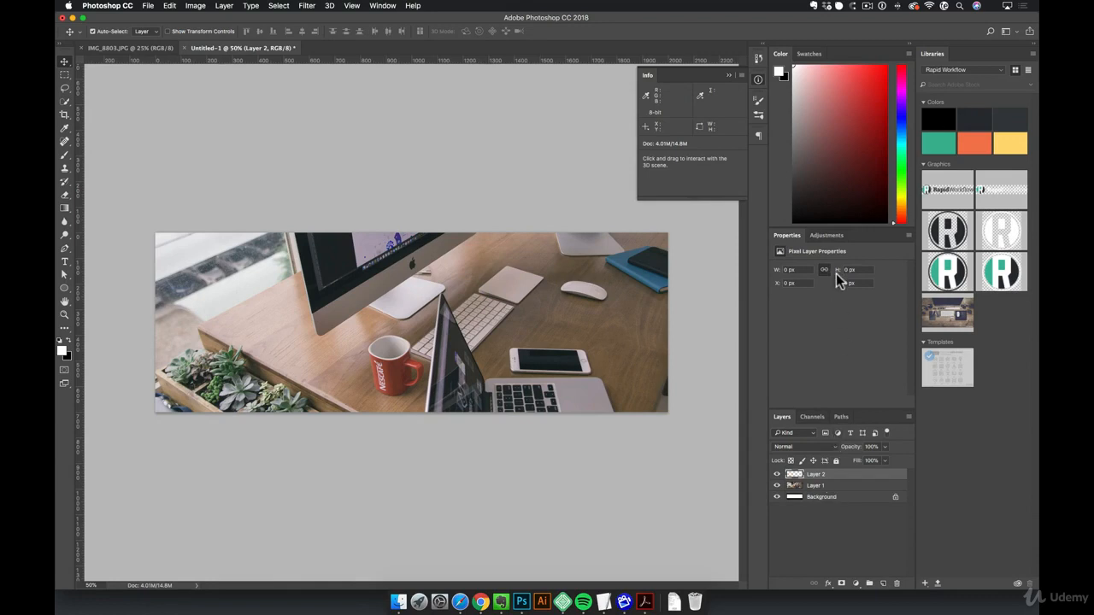
pyautogui.click(938, 144)
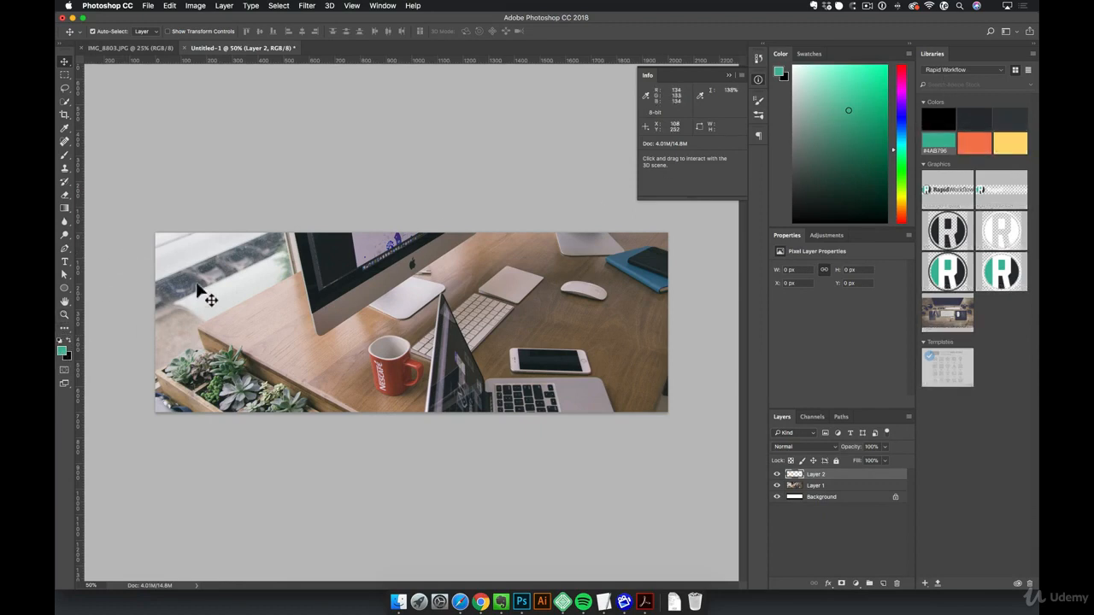
pyautogui.hotkey('alt', 'BackSpace')
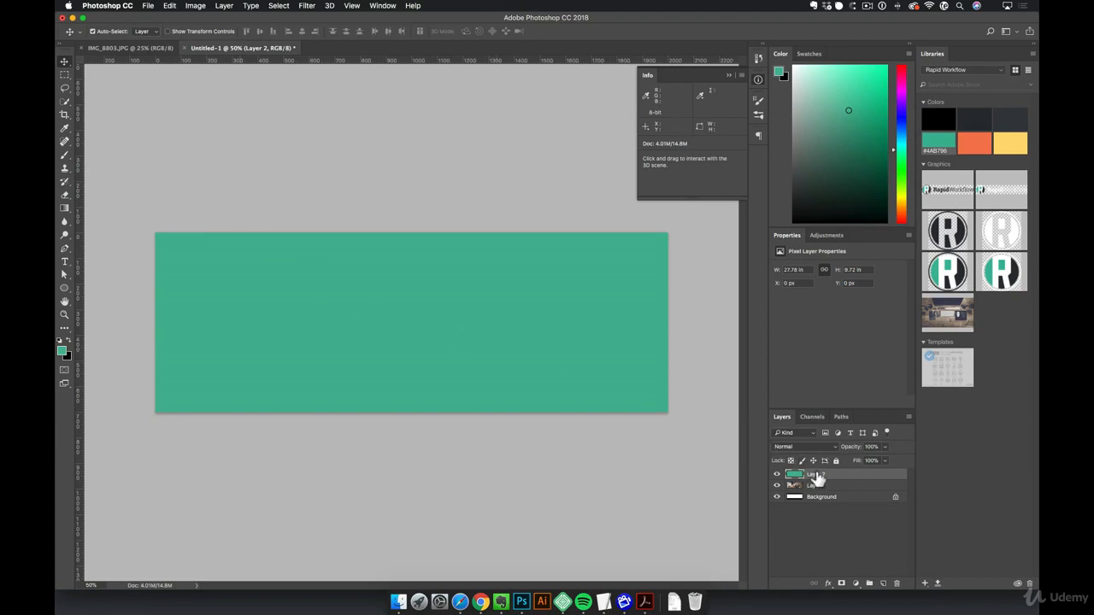
pyautogui.press('v')
# - Try the Darken and Hard Light blend modes on the green layer over the photo
pyautogui.press('shift')
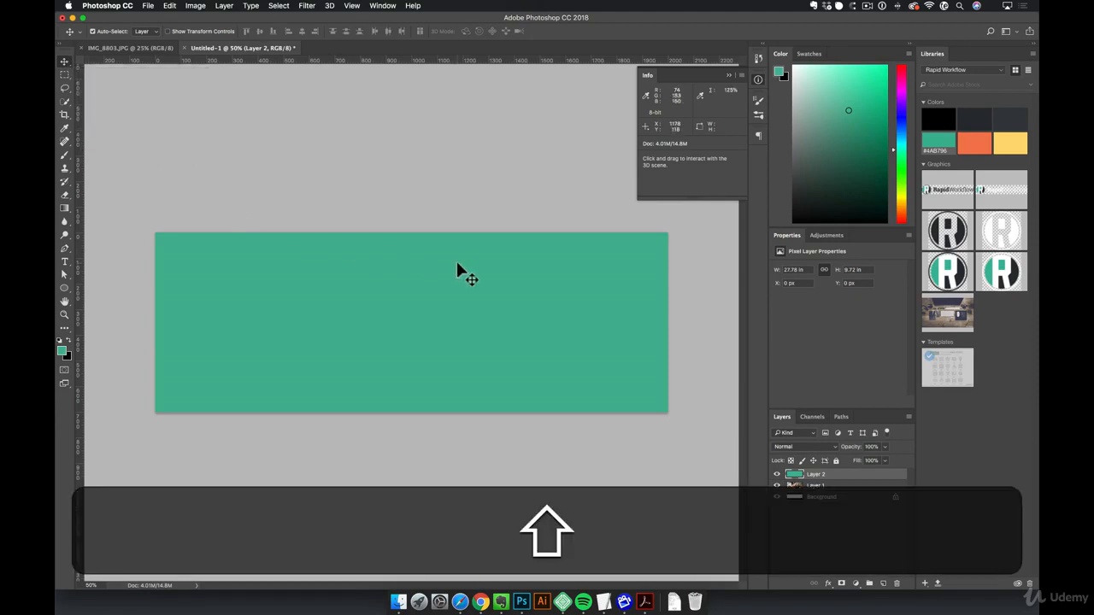
pyautogui.hotkey('shift', '=')
pyautogui.hotkey('shift', '=')
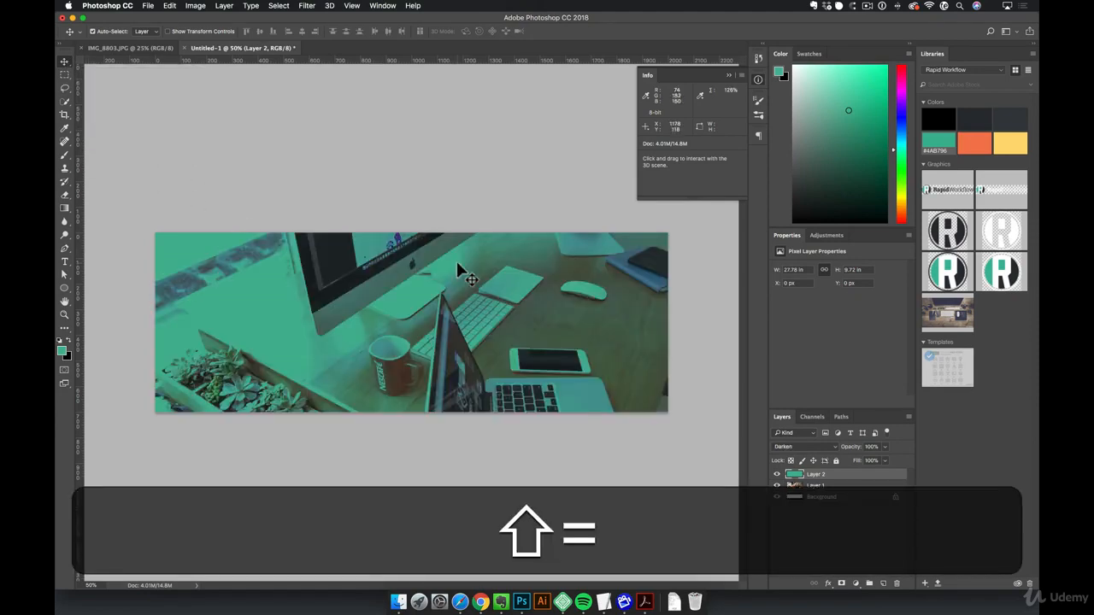
pyautogui.click(807, 443)
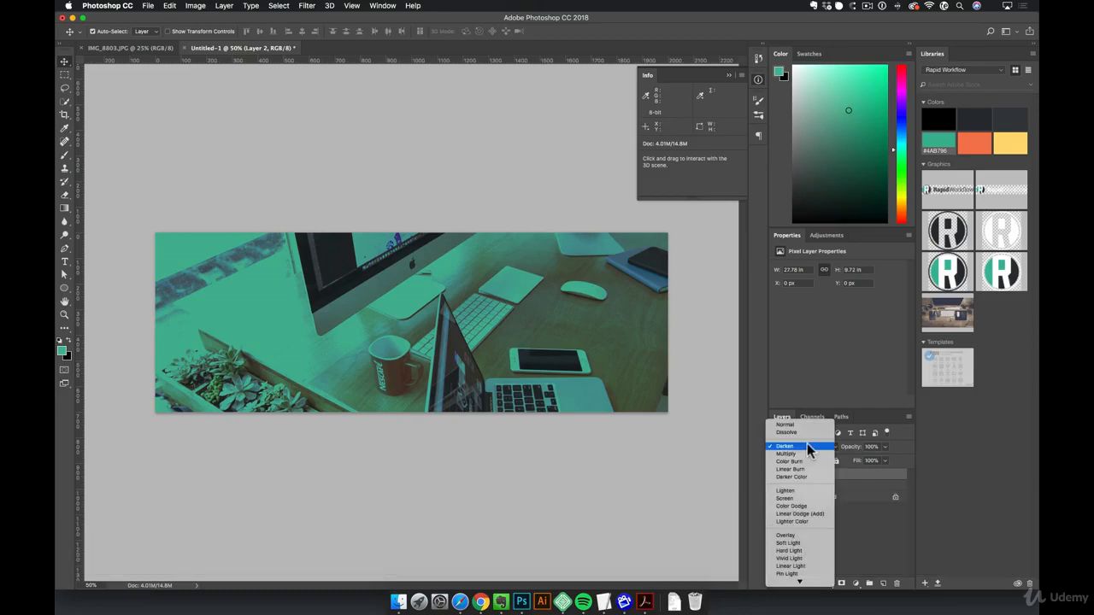
pyautogui.click(820, 550)
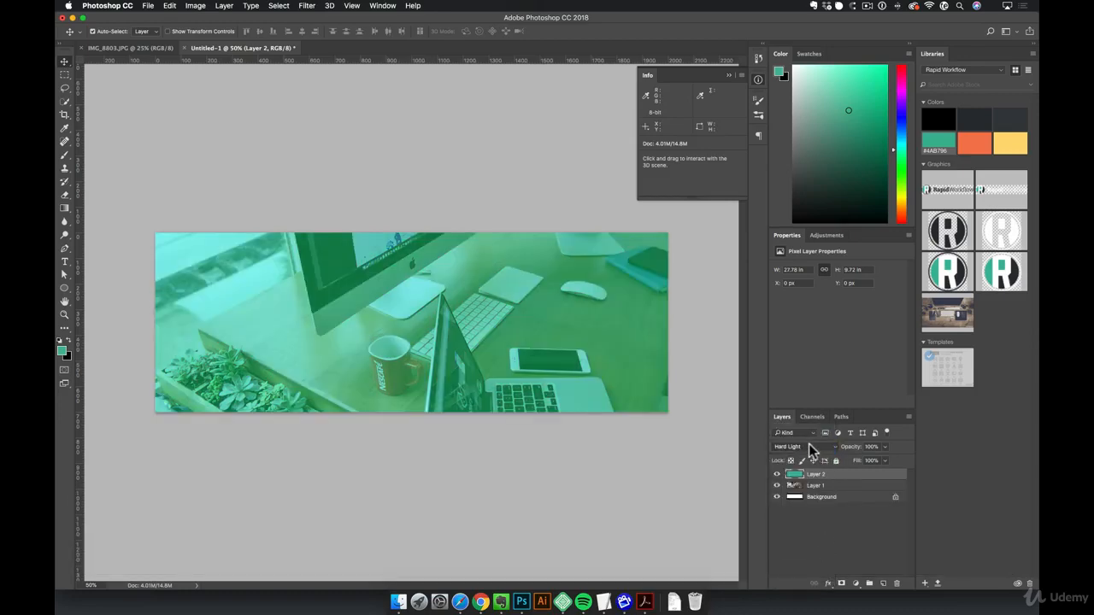
# - Try further blend modes on the green layer, including Linear Light, Divide, Subtract, Saturation, Multiply, Linear Burn, Screen and Vivid Light
pyautogui.press('shift')
pyautogui.hotkey('shift', '=')
pyautogui.hotkey('shift', '=')
pyautogui.hotkey('shift', '=')
pyautogui.hotkey('shift', '=')
pyautogui.hotkey('shift', '=')
pyautogui.hotkey('shift', '=')
pyautogui.hotkey('shift', '=')
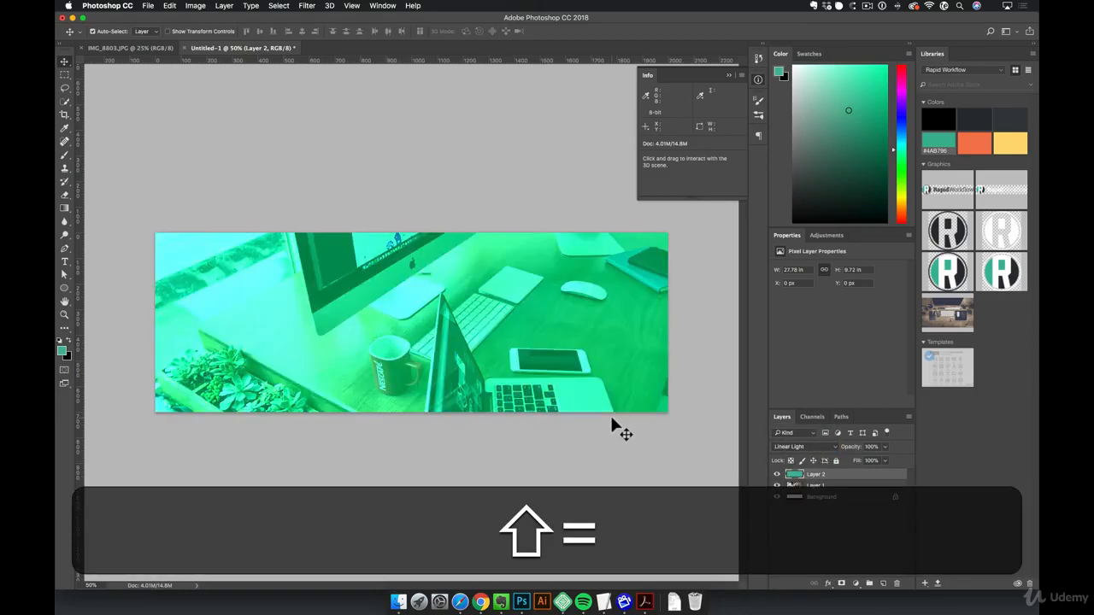
pyautogui.hotkey('shift', '=')
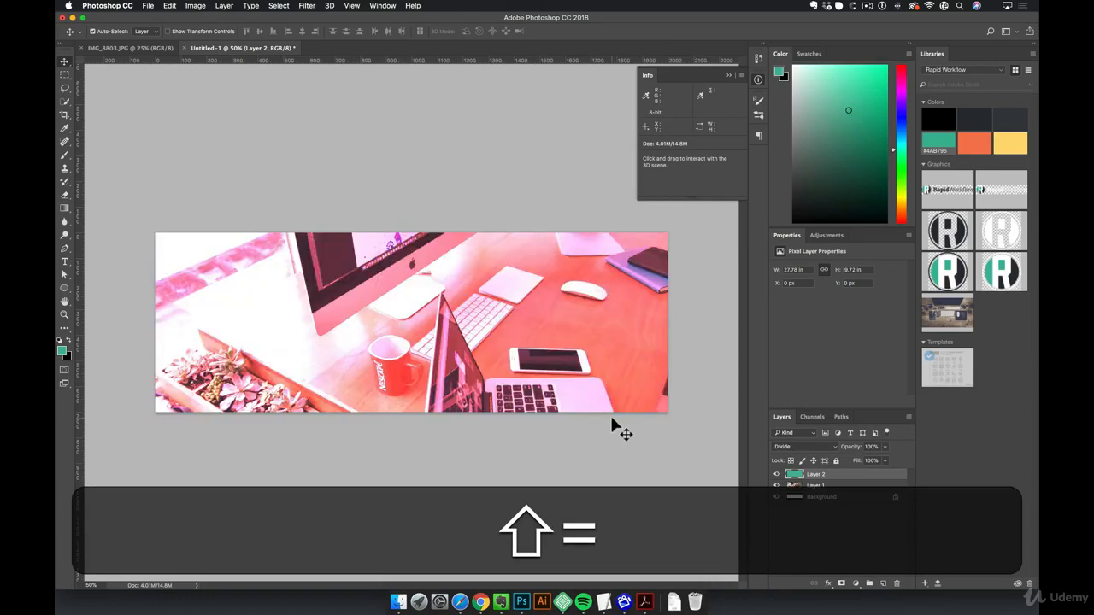
pyautogui.hotkey('shift', '-')
pyautogui.press('shift')
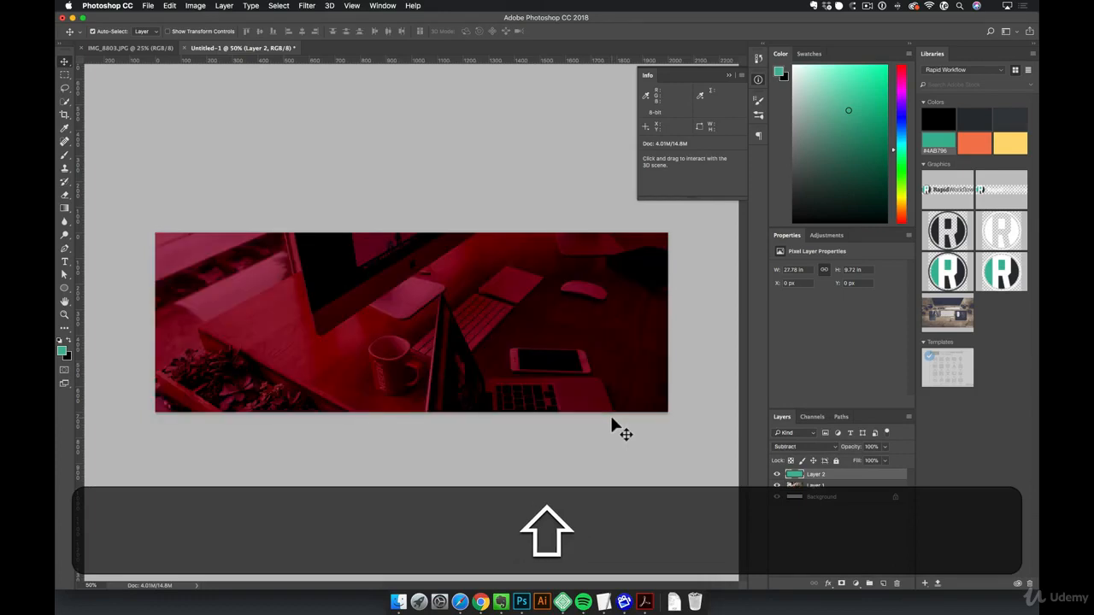
pyautogui.hotkey('shift', '=')
pyautogui.hotkey('shift', '=')
pyautogui.hotkey('shift', '=')
pyautogui.hotkey('shift', '=')
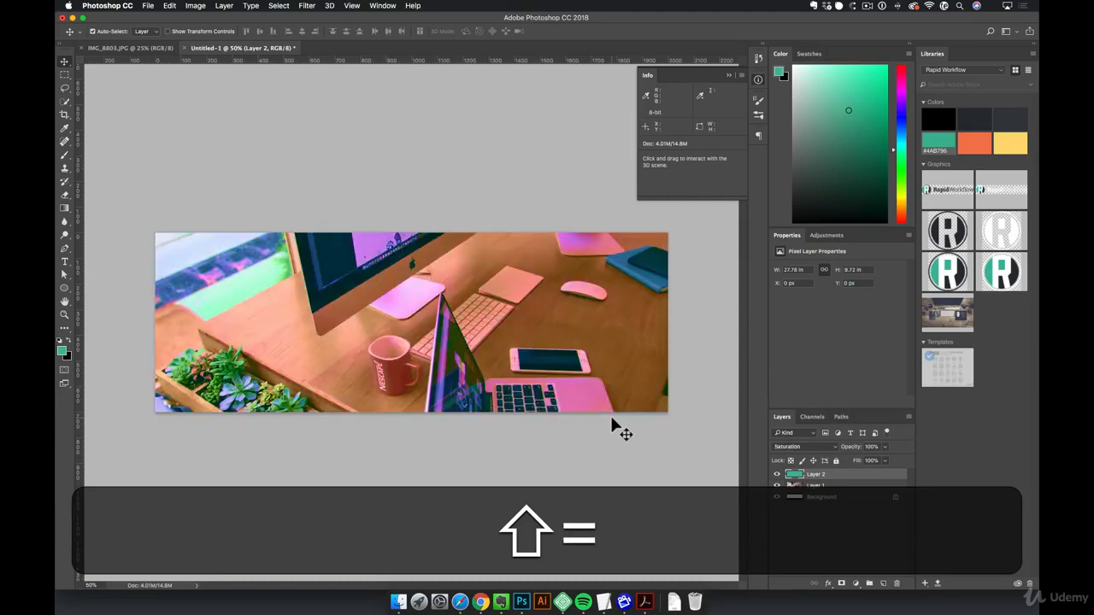
pyautogui.hotkey('shift', '=')
pyautogui.hotkey('shift', '=')
pyautogui.hotkey('shift', '=')
pyautogui.hotkey('shift', '=')
pyautogui.hotkey('shift', '=')
pyautogui.hotkey('shift', '=')
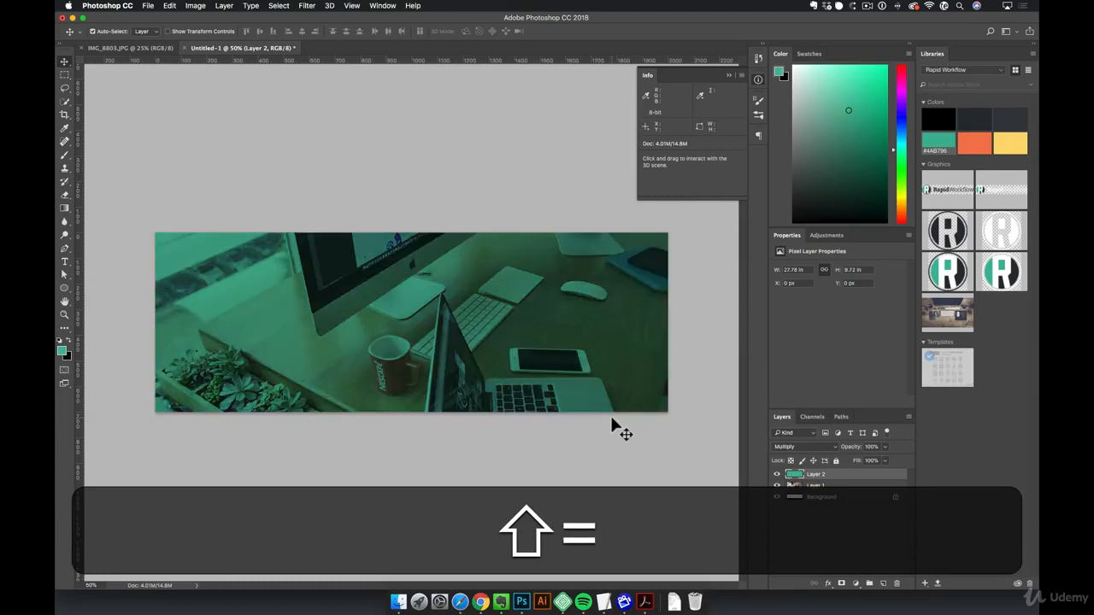
pyautogui.hotkey('shift', '-')
pyautogui.hotkey('shift', '=')
pyautogui.hotkey('shift', '=')
pyautogui.hotkey('shift', '=')
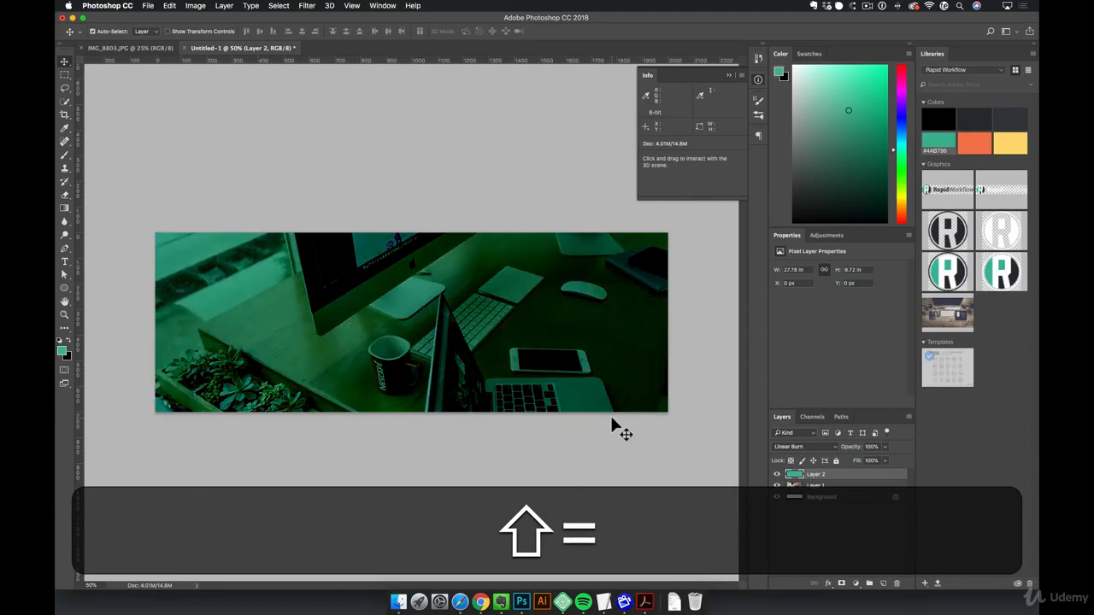
pyautogui.hotkey('shift', '=')
pyautogui.hotkey('shift', '=')
pyautogui.hotkey('shift', '=')
pyautogui.hotkey('shift', '=')
pyautogui.hotkey('shift', '=')
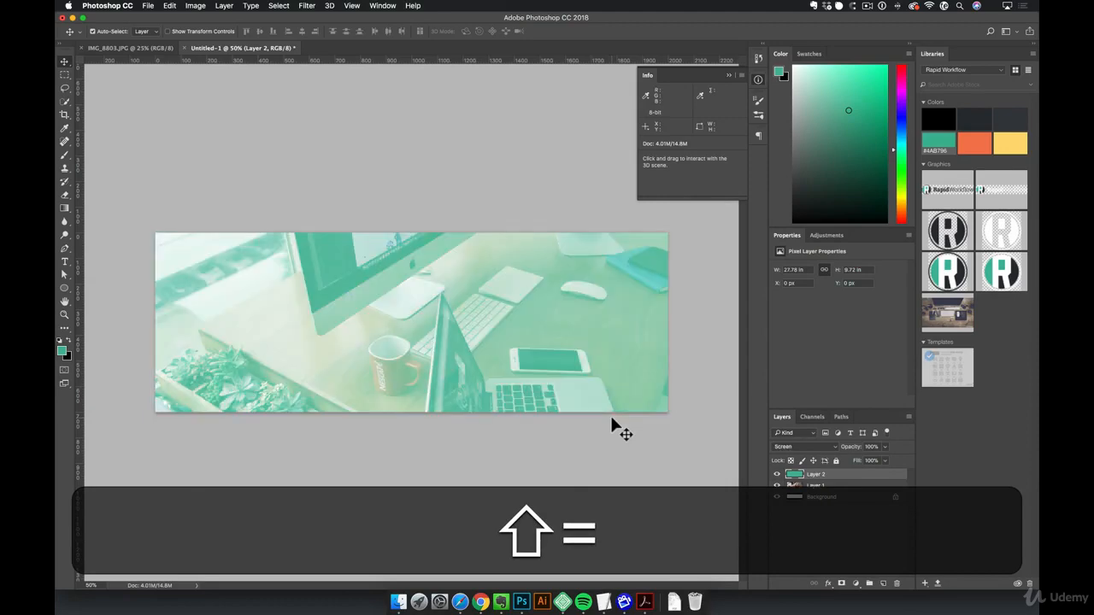
pyautogui.hotkey('shift', '=')
pyautogui.hotkey('shift', '=')
pyautogui.hotkey('shift', '=')
pyautogui.hotkey('shift', '=')
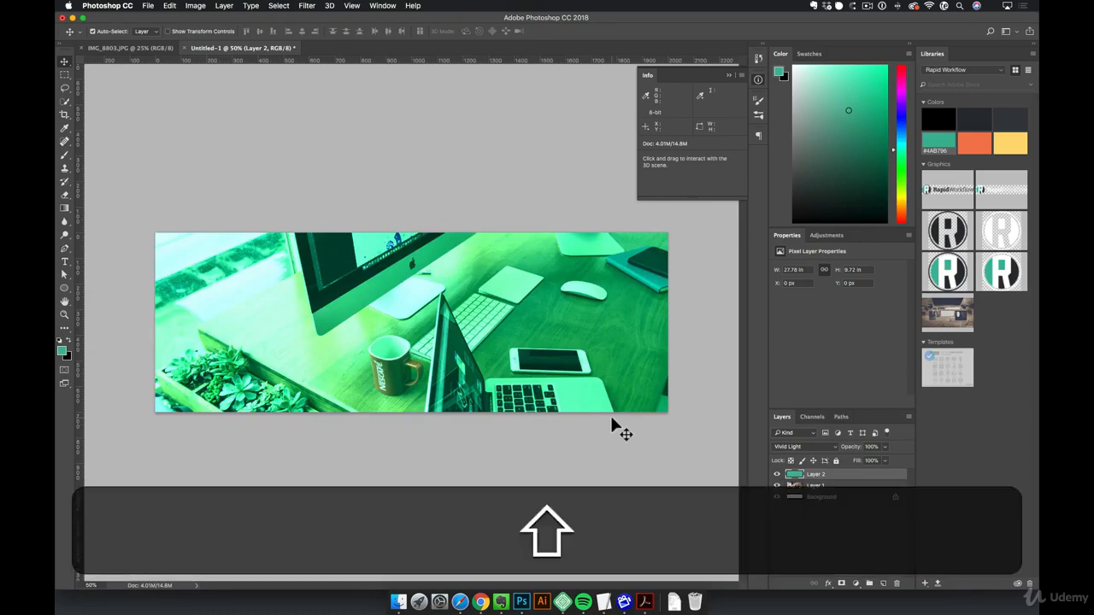
# - Set the green layer's blend mode to Normal and move it below the desk photo layer
pyautogui.hotkey('alt', 'shift', 'n')
pyautogui.moveTo(863, 476); pyautogui.dragTo(859, 497)
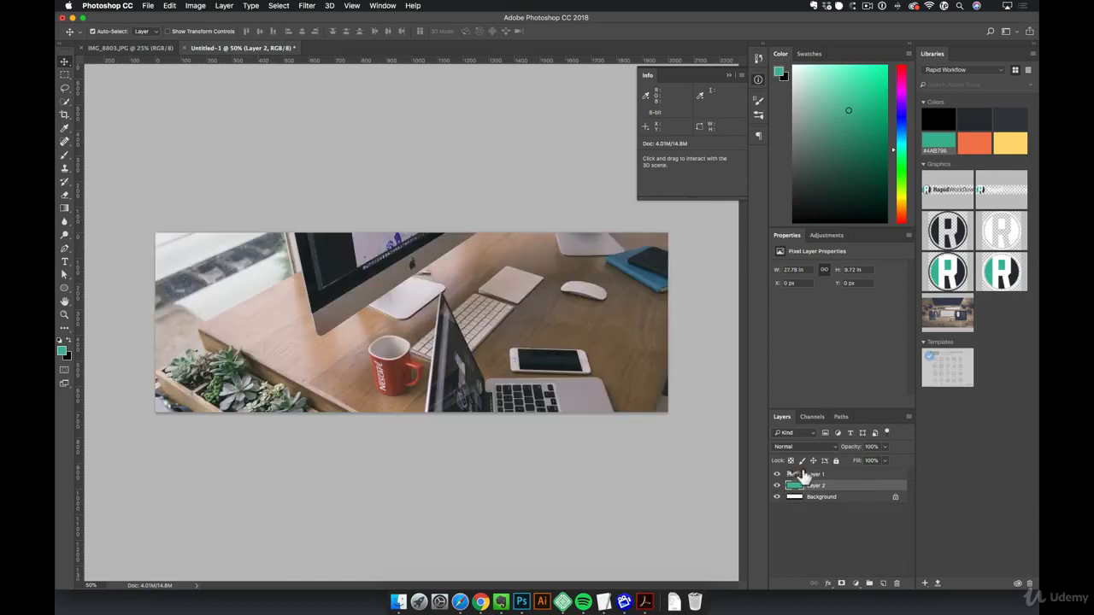
# - Duplicate the desk photo layer and hide the duplicate as a color backup
pyautogui.click(817, 476)
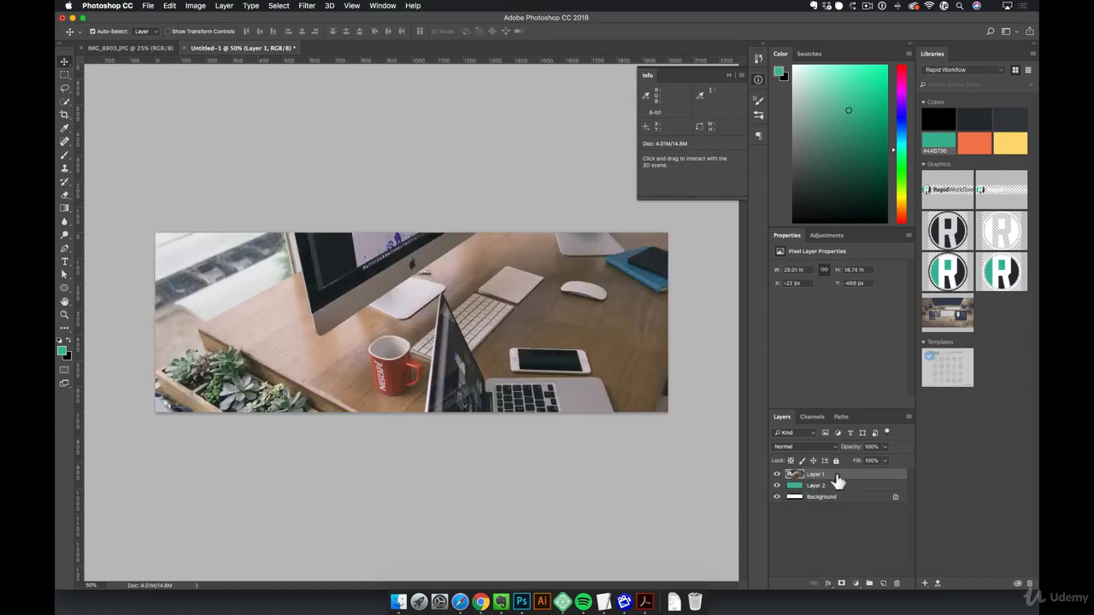
pyautogui.press('super+j')
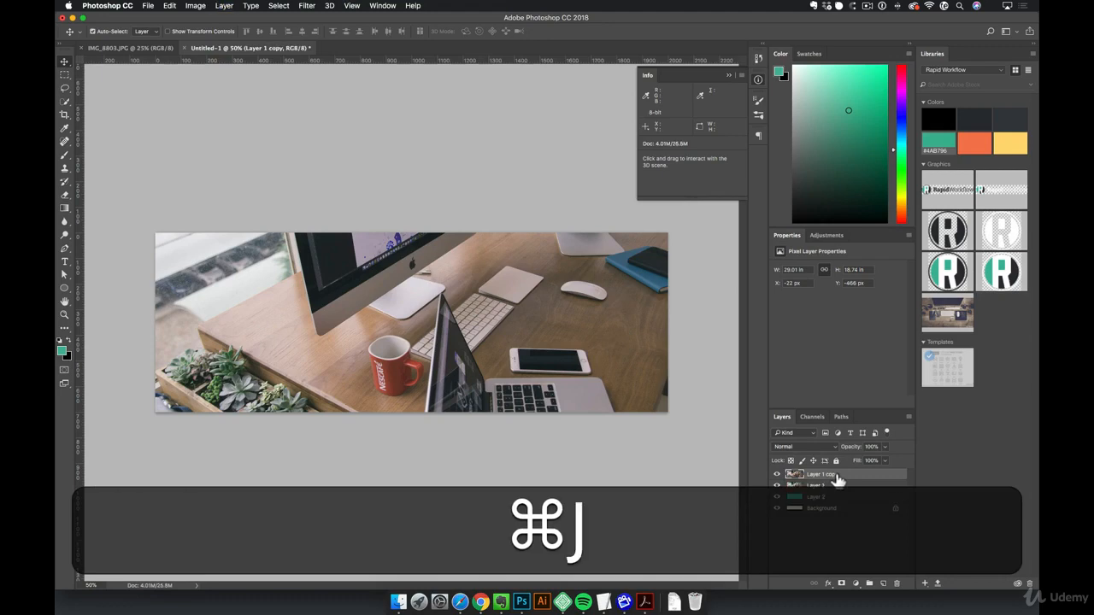
pyautogui.click(777, 475)
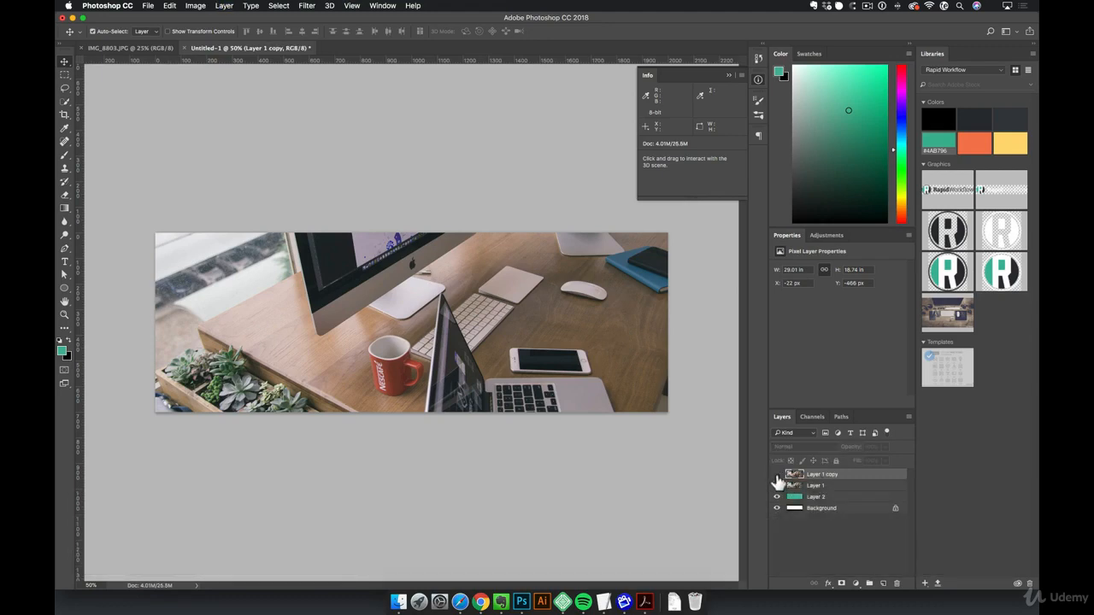
# - Desaturate the original desk photo layer, leaving its duplicate in color
pyautogui.click(852, 486)
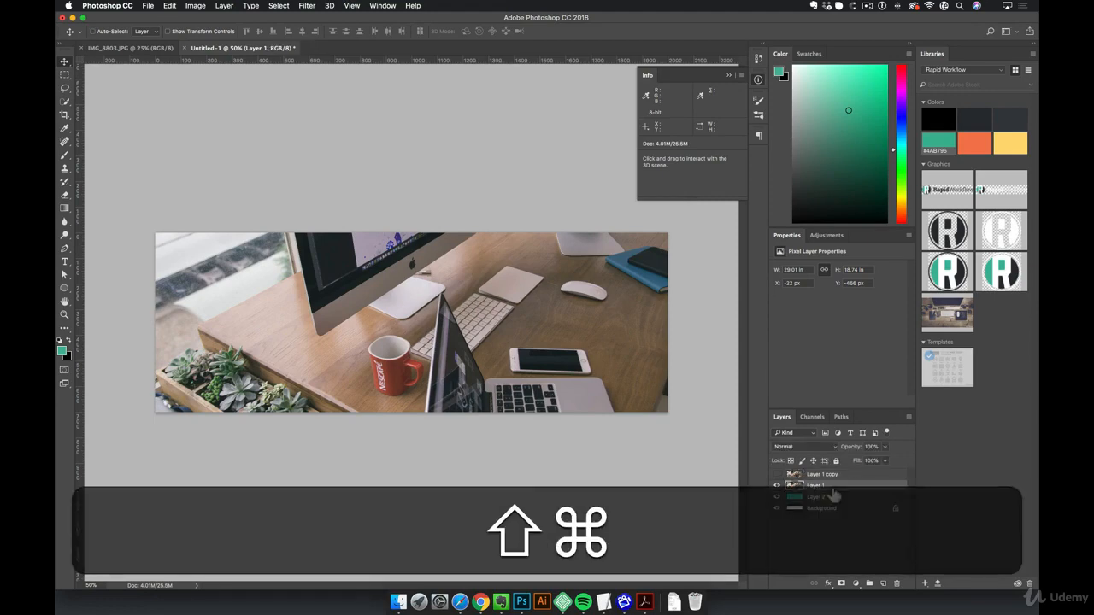
pyautogui.hotkey('shift', 'ctrl', 'u')
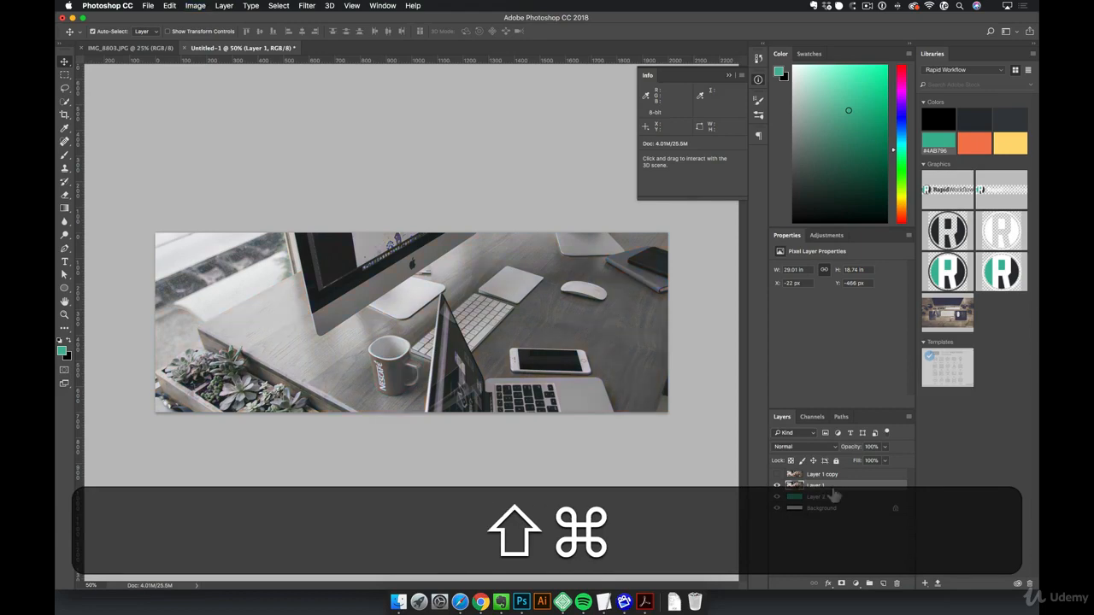
pyautogui.click(195, 6)
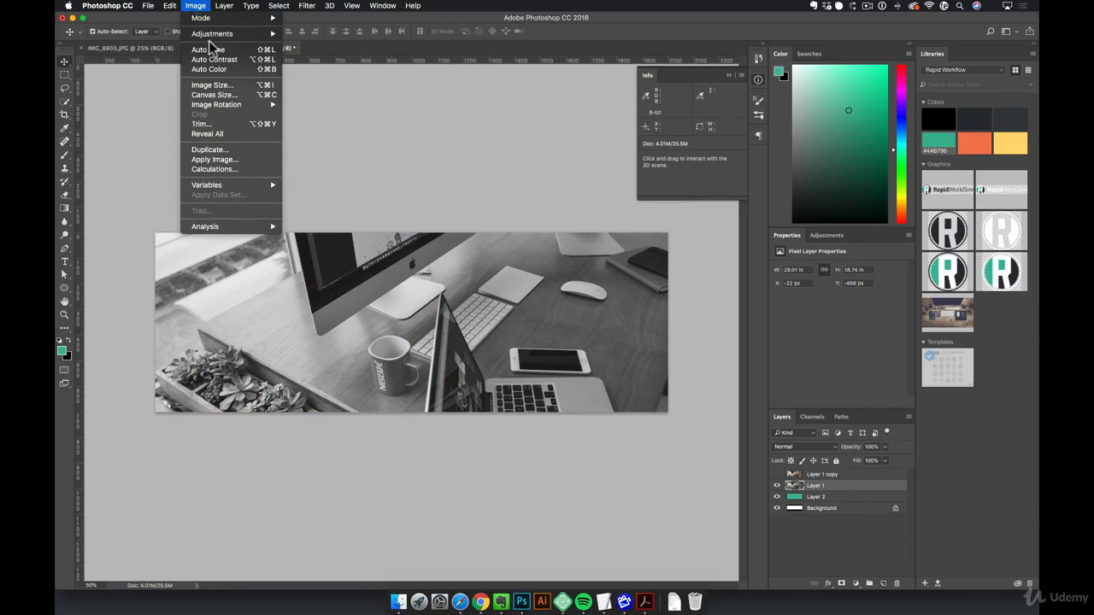
pyautogui.moveTo(215, 36)
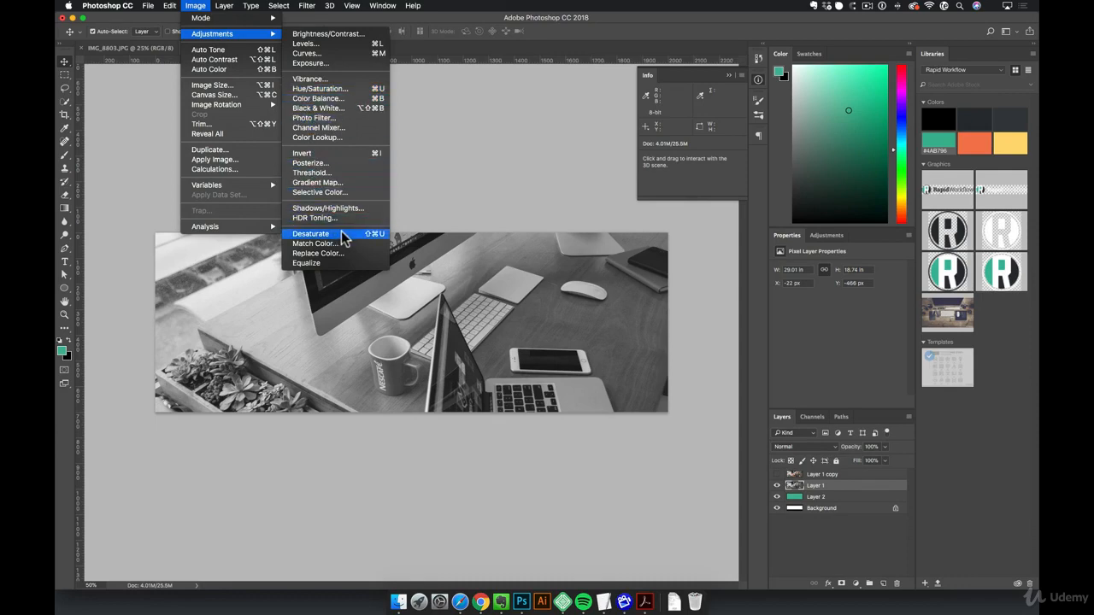
pyautogui.click(341, 231)
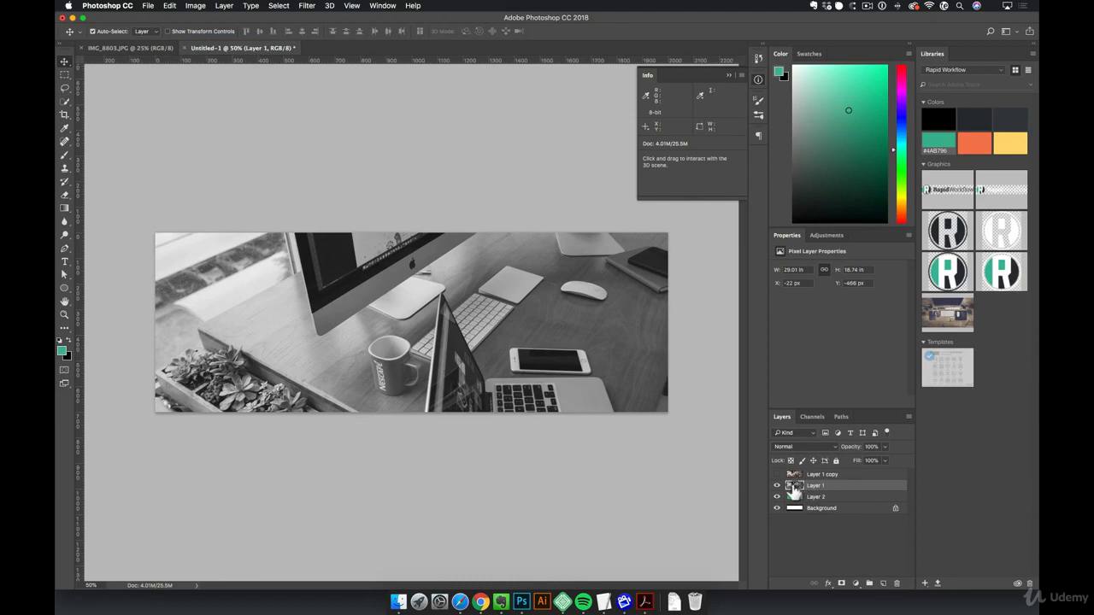
# - Set the desaturated photo layer's blend mode to Multiply over the green layer
pyautogui.click(832, 449)
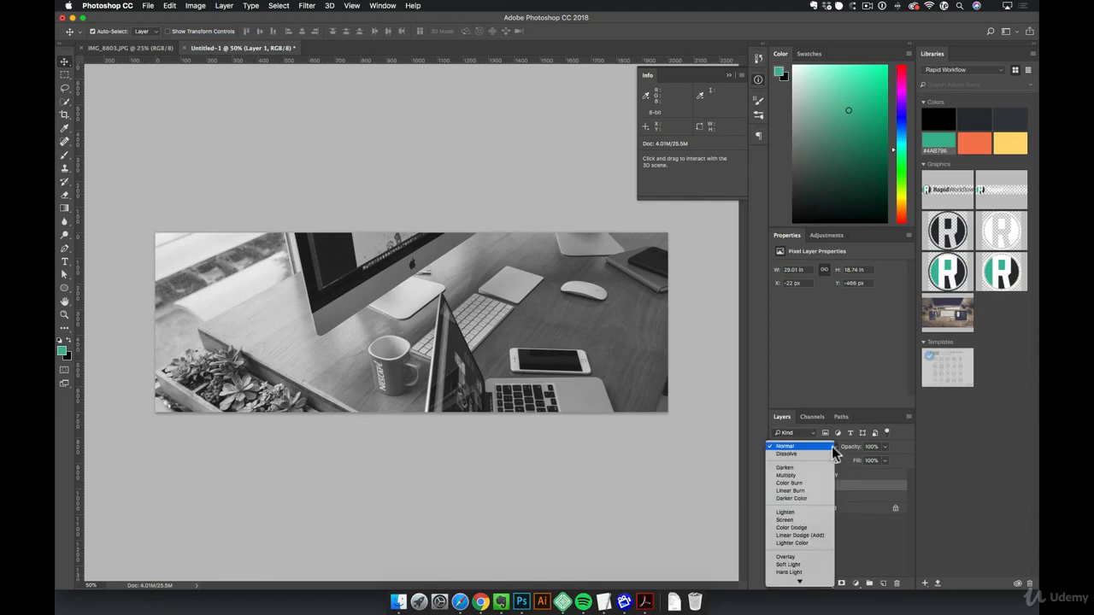
pyautogui.click(802, 476)
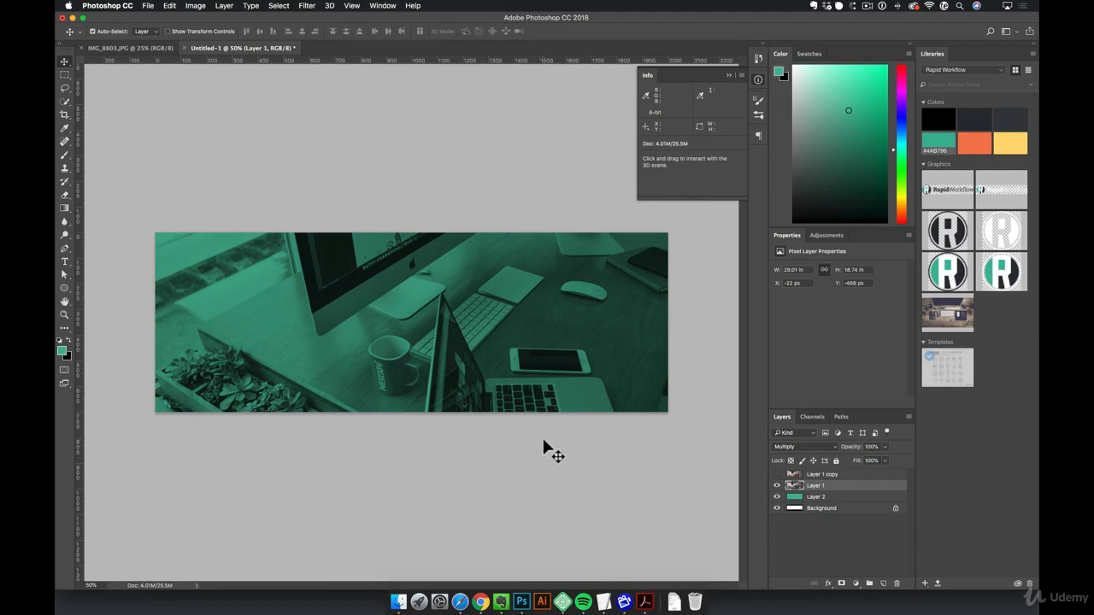
# - Start an Export As of the header image and set the JPG quality to 70%
pyautogui.click(148, 5)
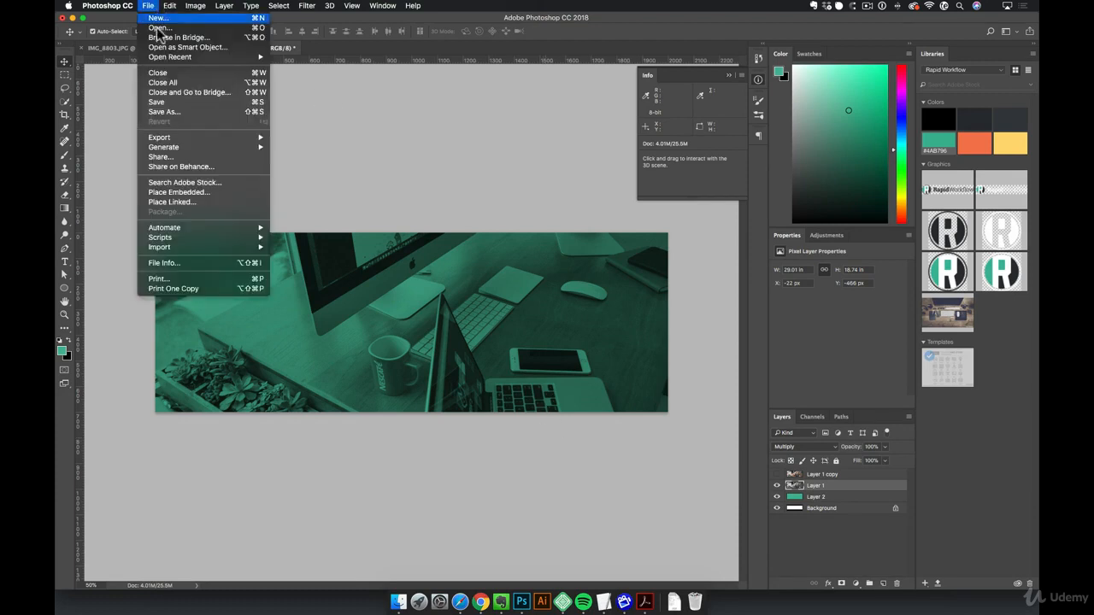
pyautogui.moveTo(188, 142)
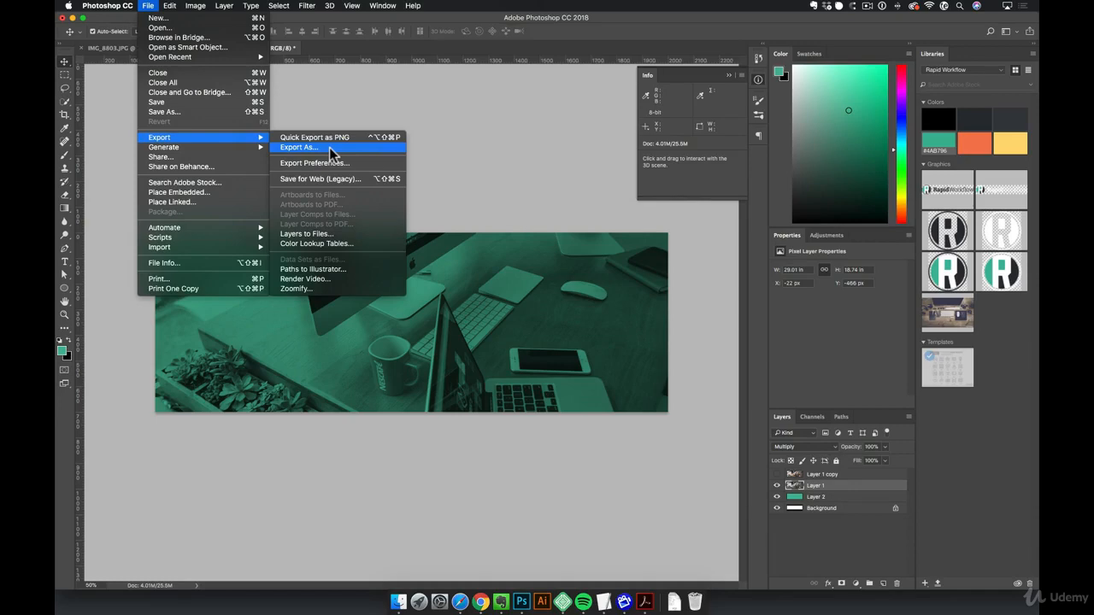
pyautogui.click(339, 148)
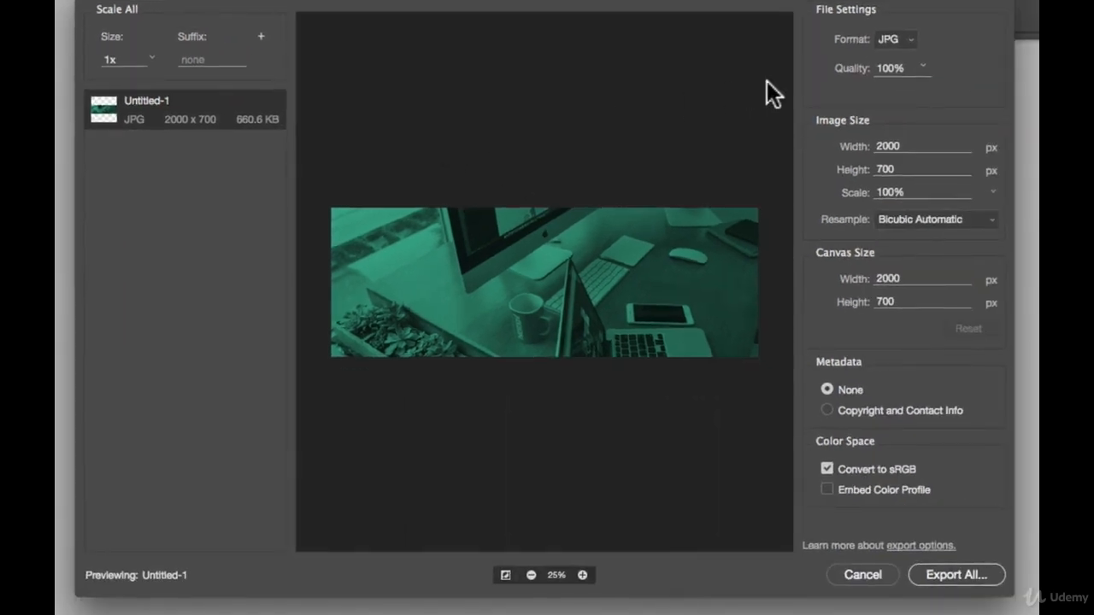
pyautogui.click(923, 66)
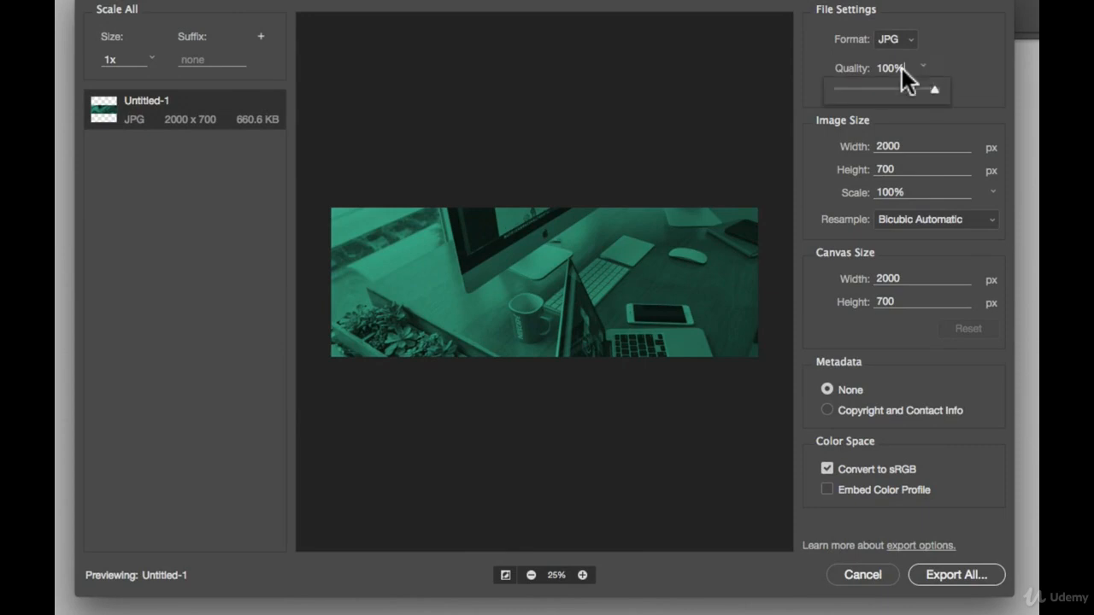
pyautogui.moveTo(877, 69); pyautogui.dragTo(890, 71)
pyautogui.write('70')
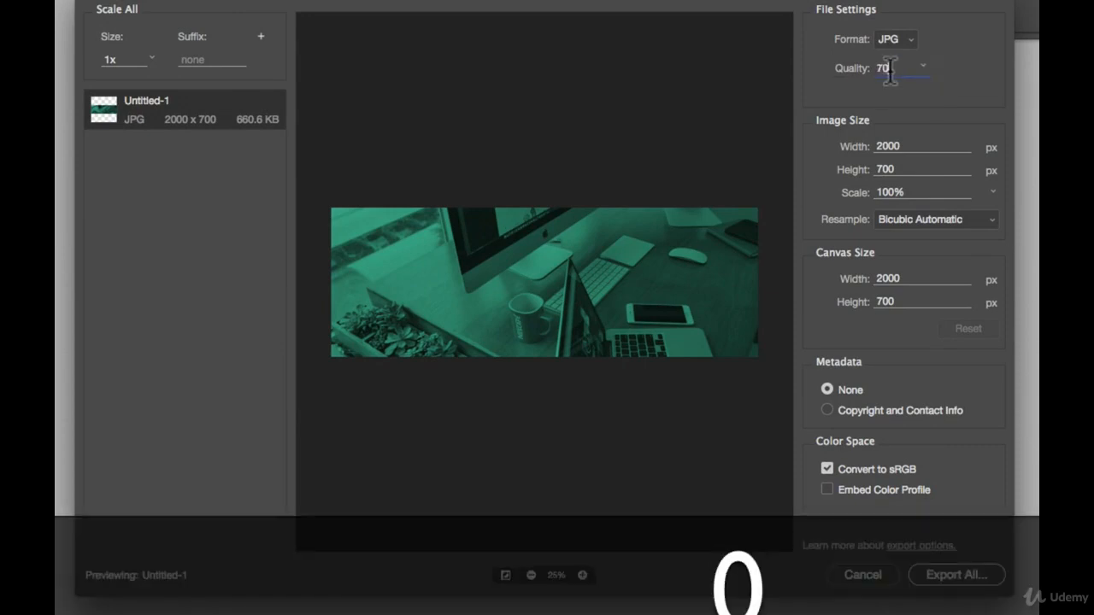
pyautogui.press('Return')
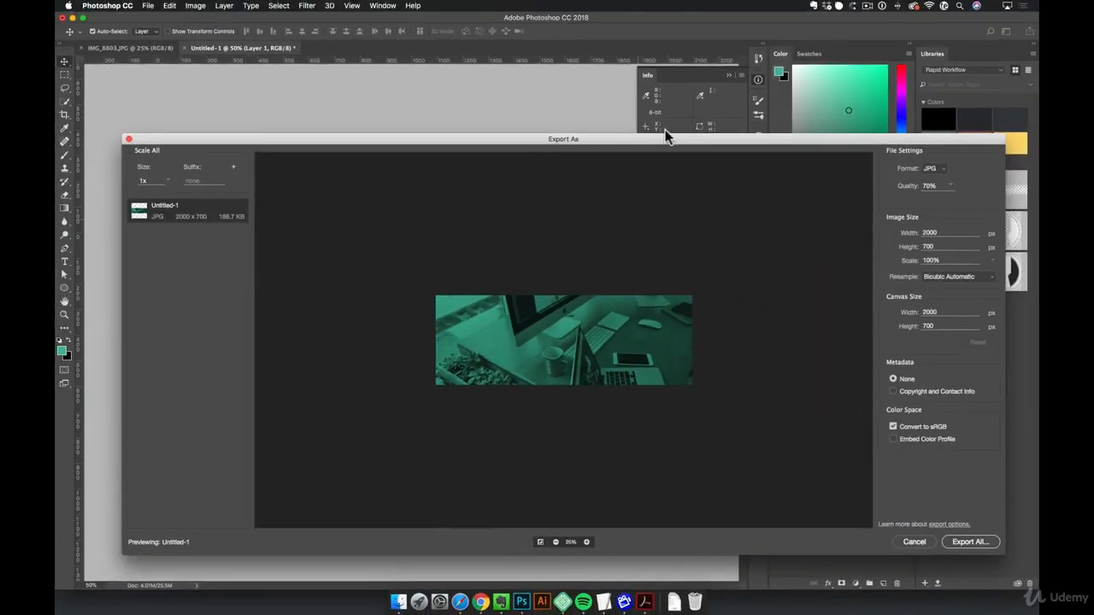
# - Inspect the export preview at 100% across the whole image for compression artifacts
pyautogui.moveTo(749, 73); pyautogui.dragTo(717, 53)
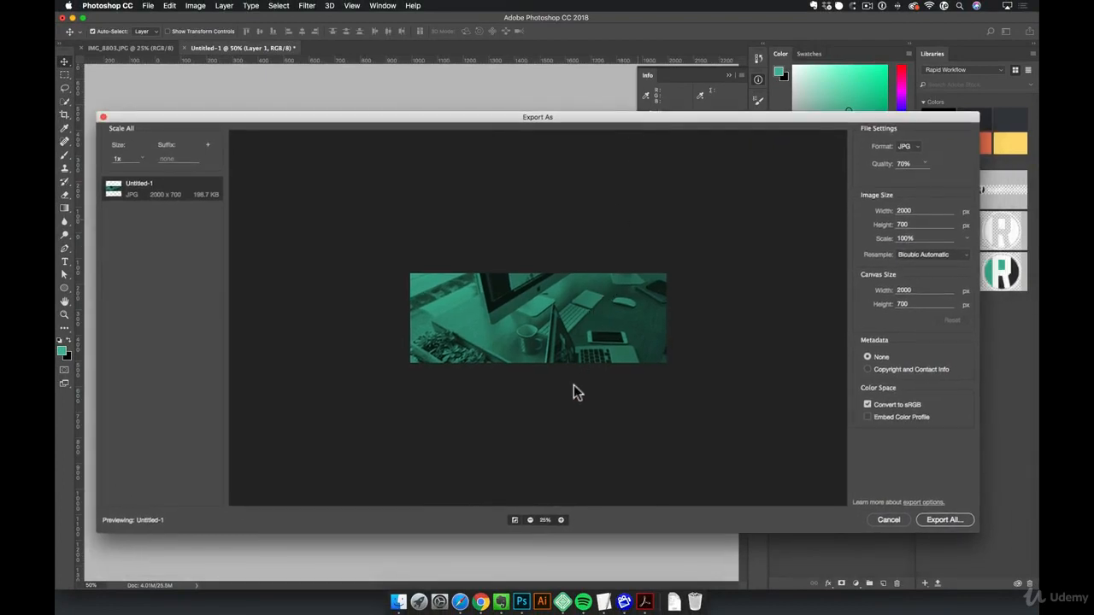
pyautogui.click(562, 519)
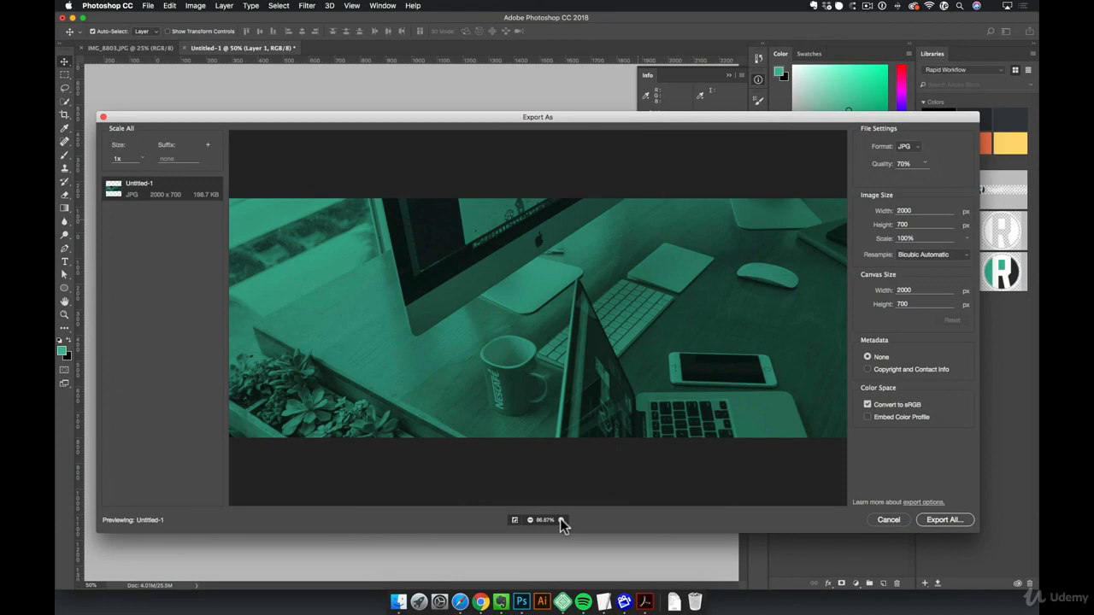
pyautogui.click(560, 520)
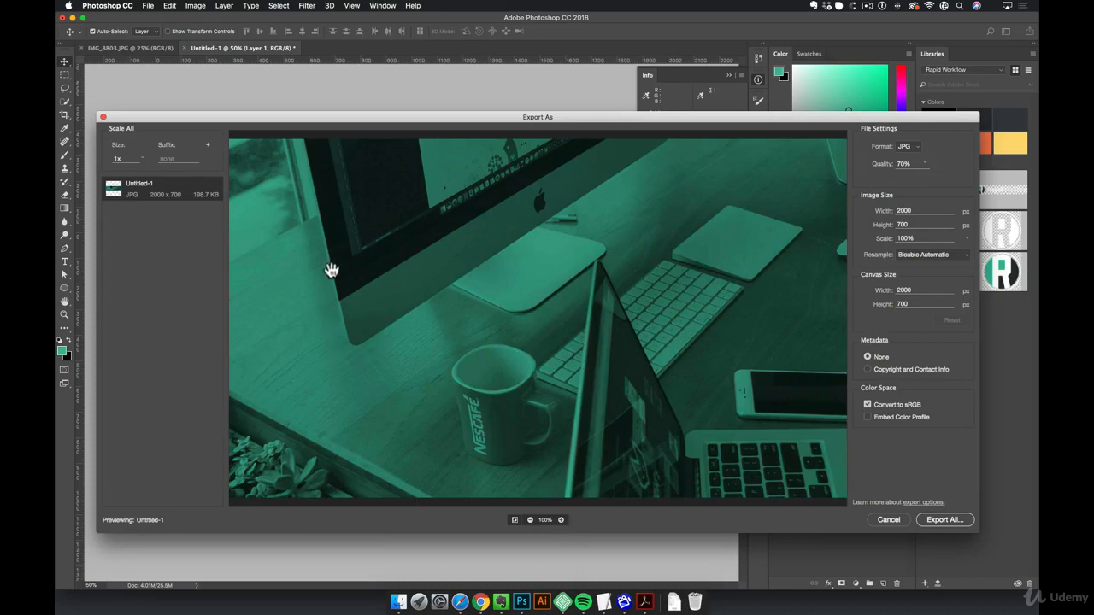
pyautogui.moveTo(696, 384); pyautogui.dragTo(443, 285)
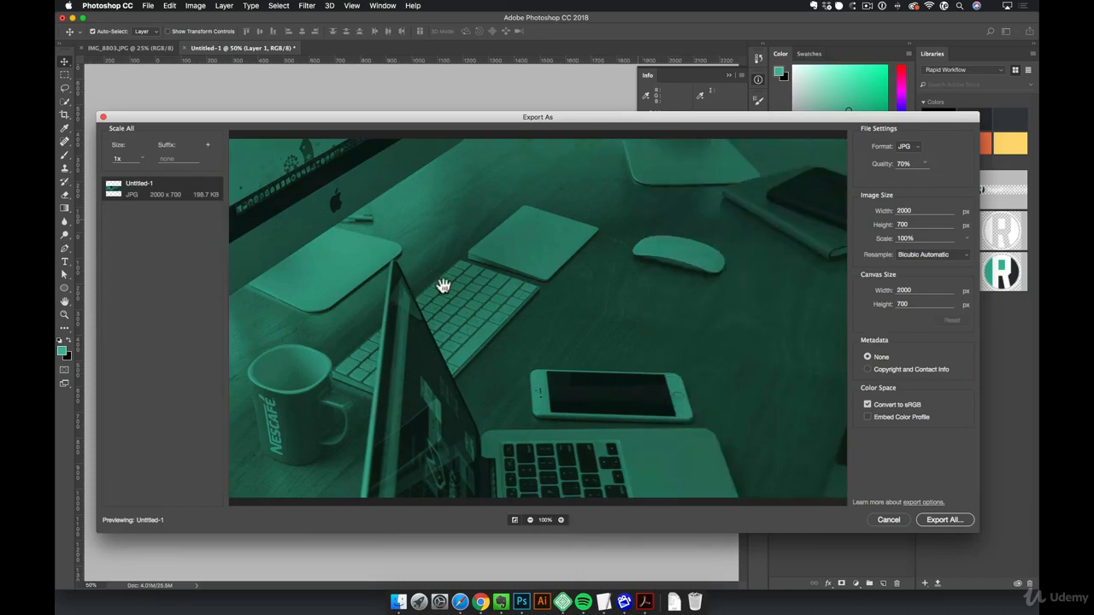
pyautogui.moveTo(361, 278); pyautogui.dragTo(625, 286)
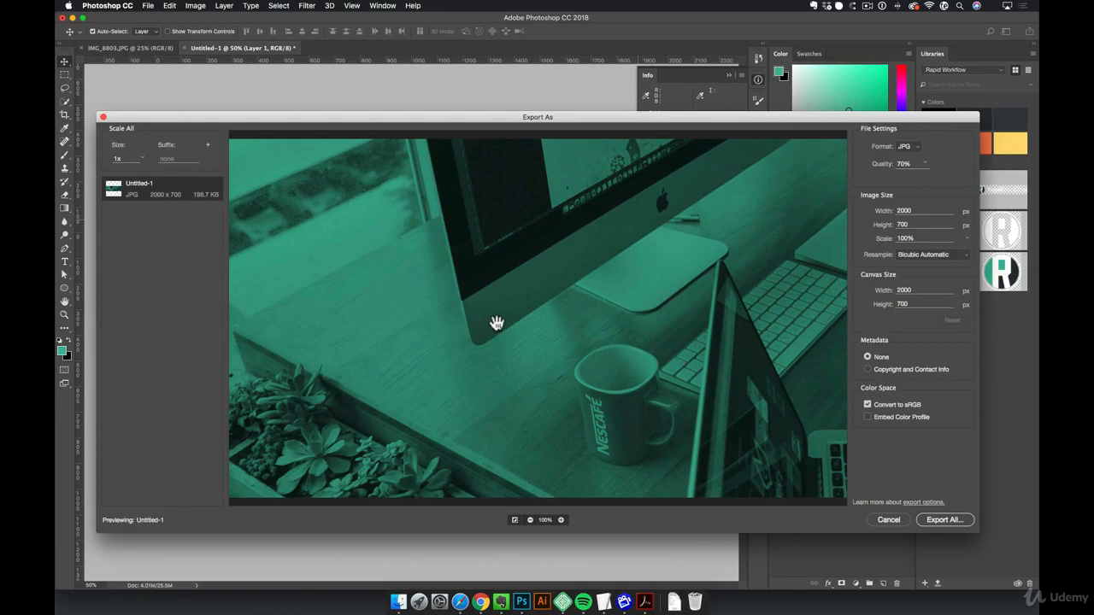
# - Set the JPG export quality to 50% and check the preview for compression artifacts
pyautogui.click(906, 162)
pyautogui.write('50')
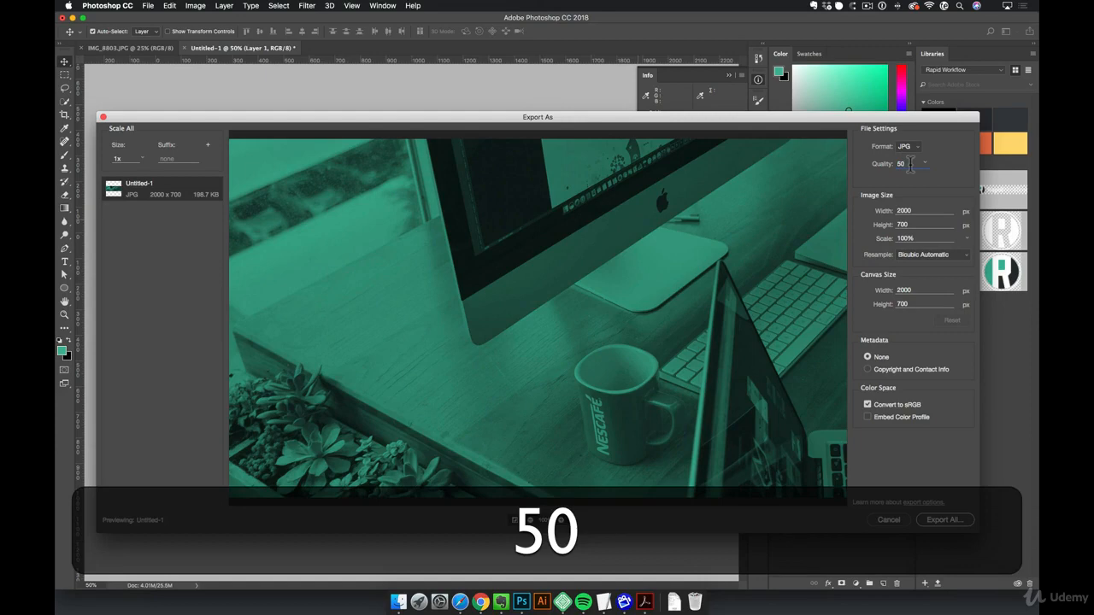
pyautogui.press('Return')
pyautogui.moveTo(737, 249); pyautogui.dragTo(409, 257)
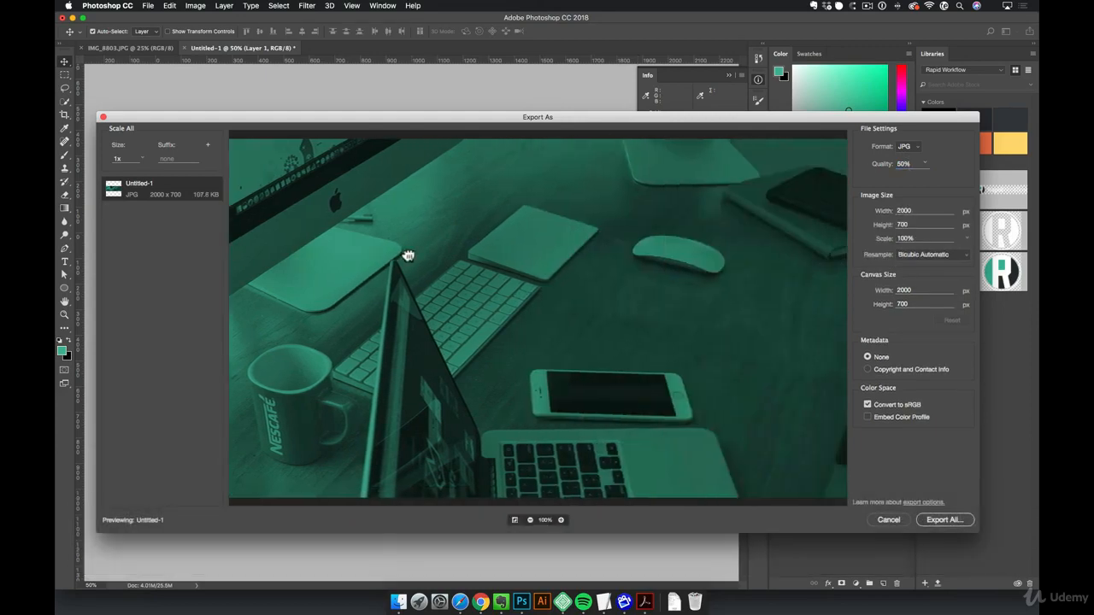
pyautogui.moveTo(415, 293); pyautogui.dragTo(511, 302)
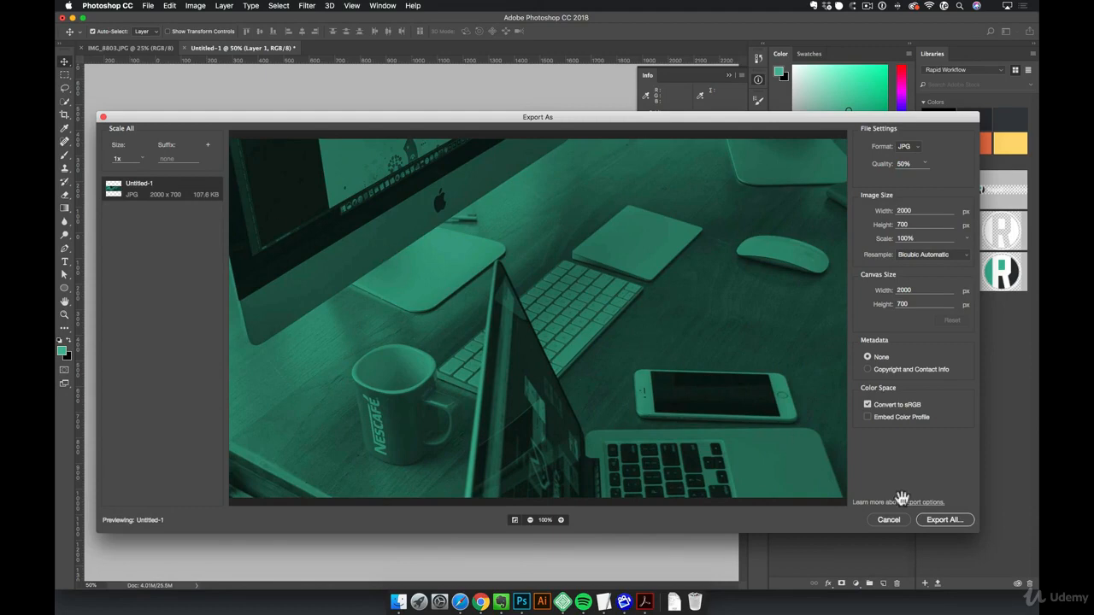
# - Export the image to the Desktop as header.jpg
pyautogui.click(945, 520)
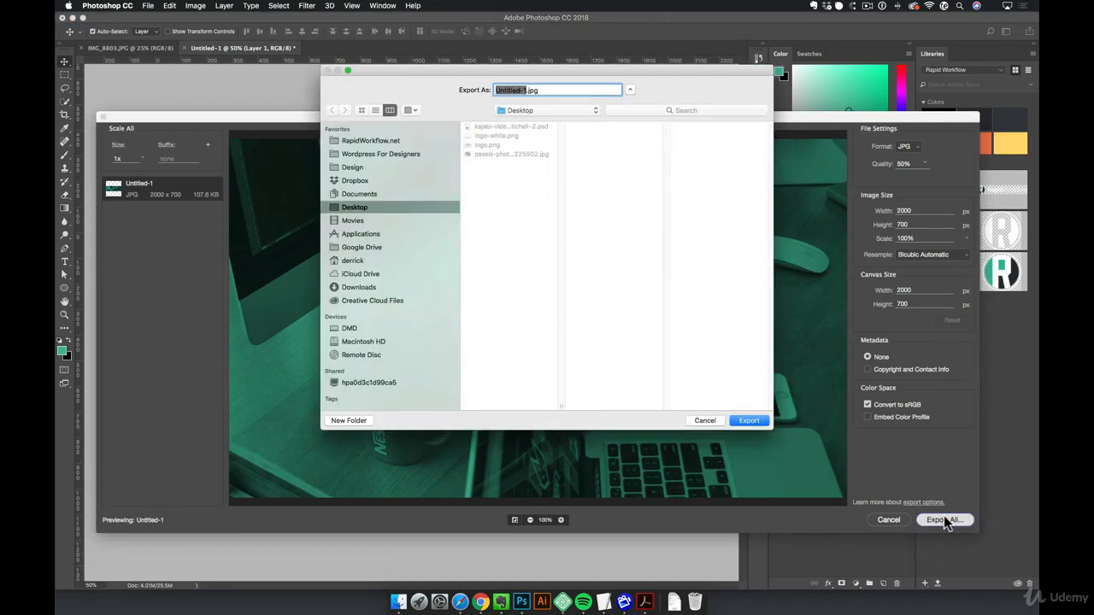
pyautogui.write('header')
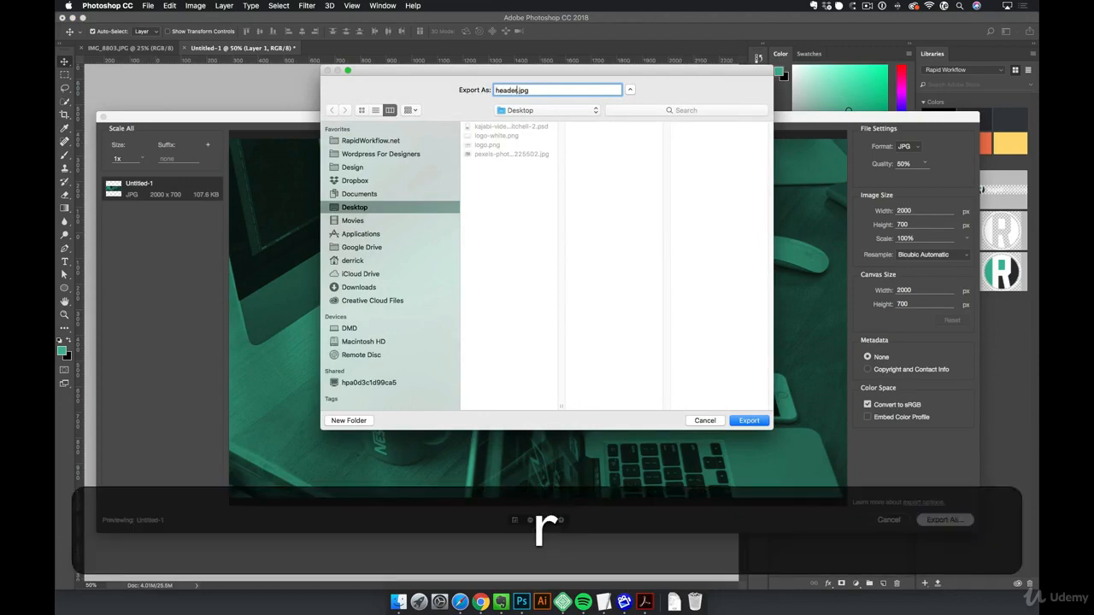
pyautogui.press('Return')
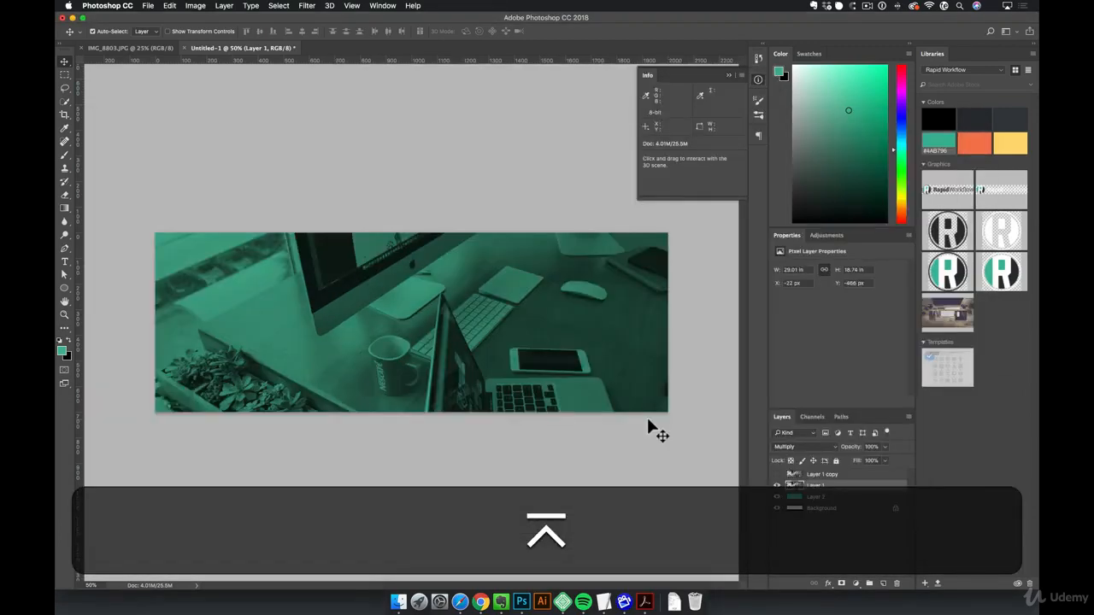
# - Switch to Safari and open tinypng.com in a new window
pyautogui.click(459, 603)
pyautogui.press('super+n')
pyautogui.press('super+t')
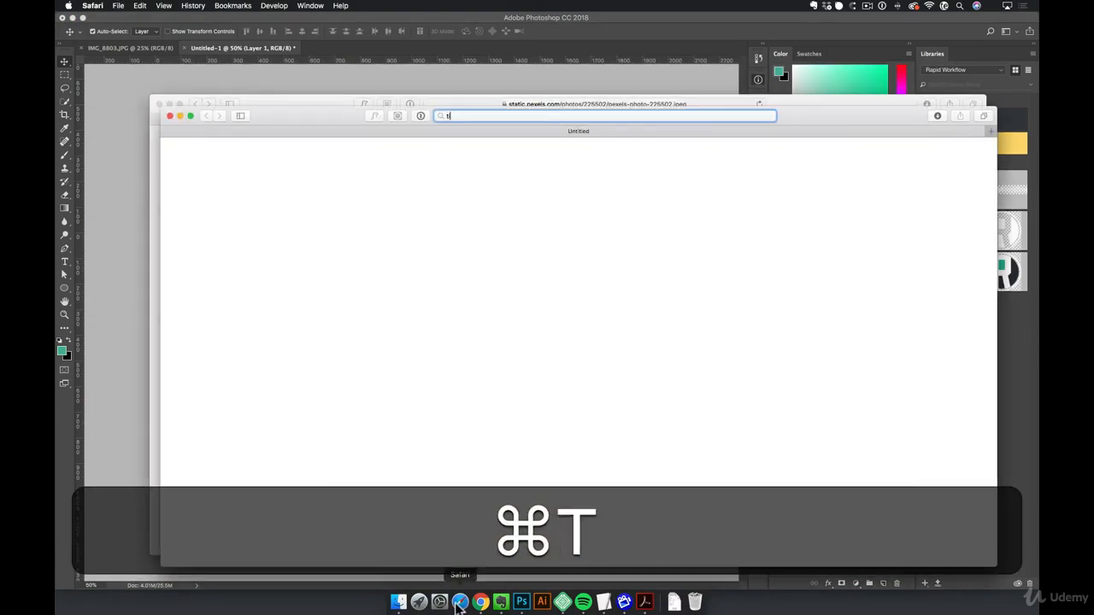
pyautogui.write('tinyp')
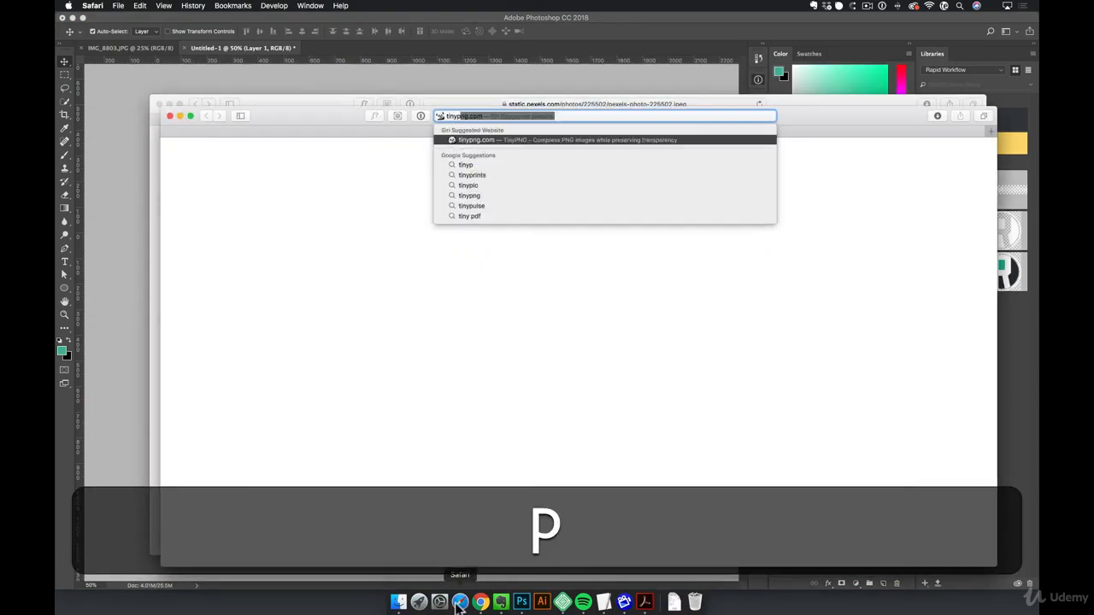
pyautogui.press('Right')
pyautogui.press('Return')
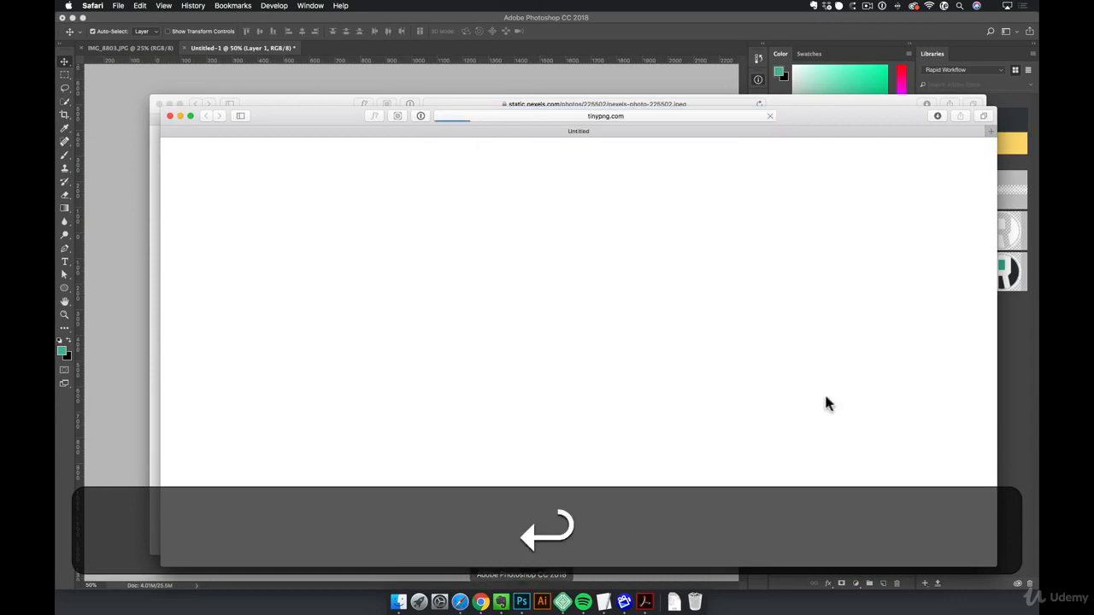
pyautogui.moveTo(869, 123); pyautogui.dragTo(830, 97)
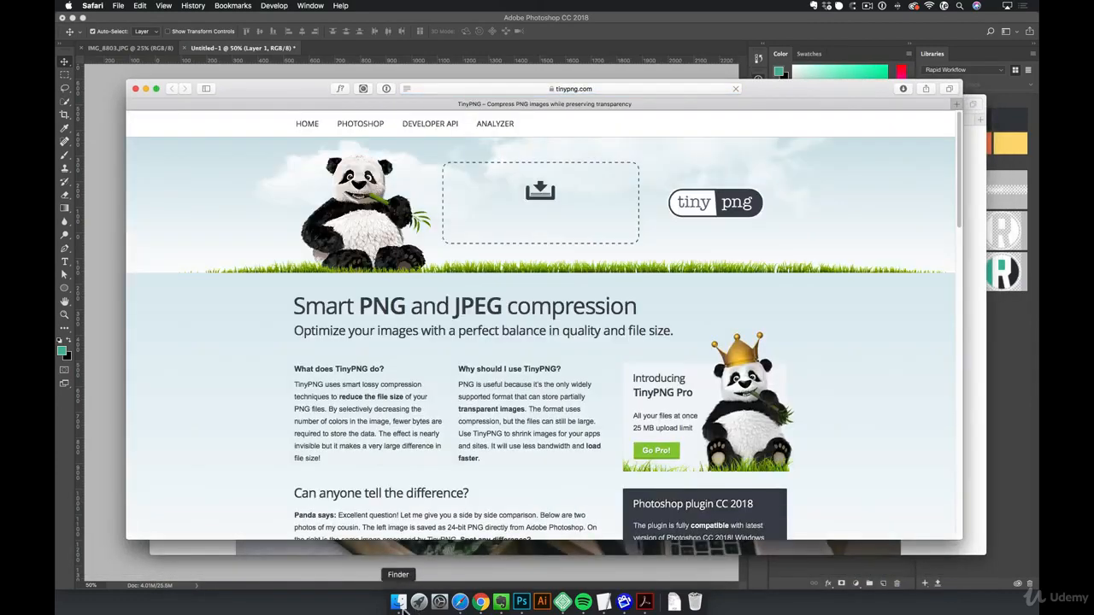
# - Compress header.jpg from the Desktop folder with TinyPNG and download the compressed file
pyautogui.click(398, 603)
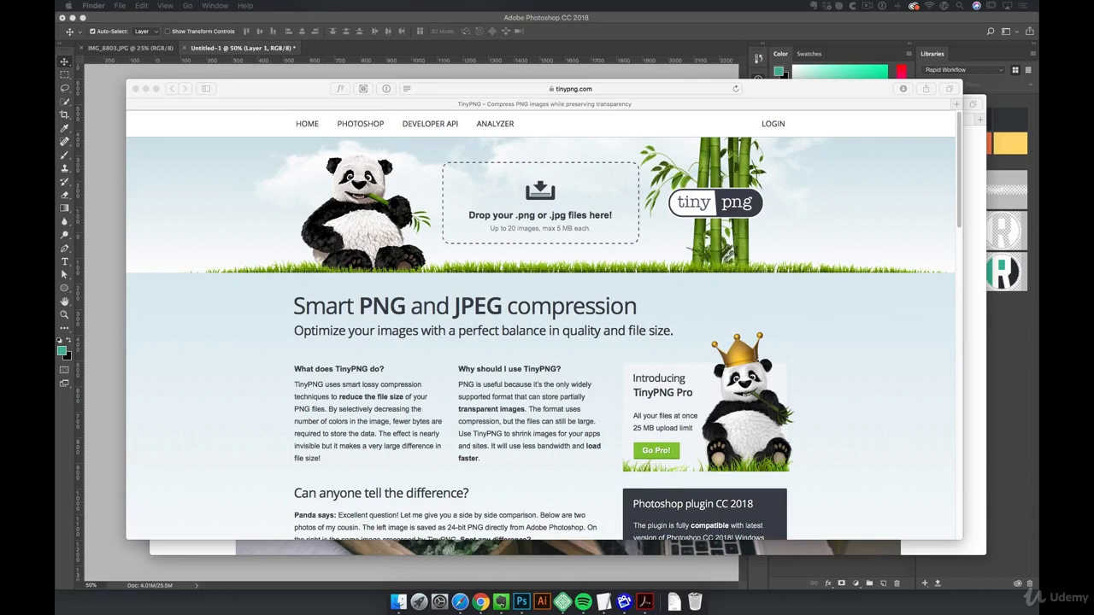
pyautogui.moveTo(171, 369); pyautogui.dragTo(212, 324)
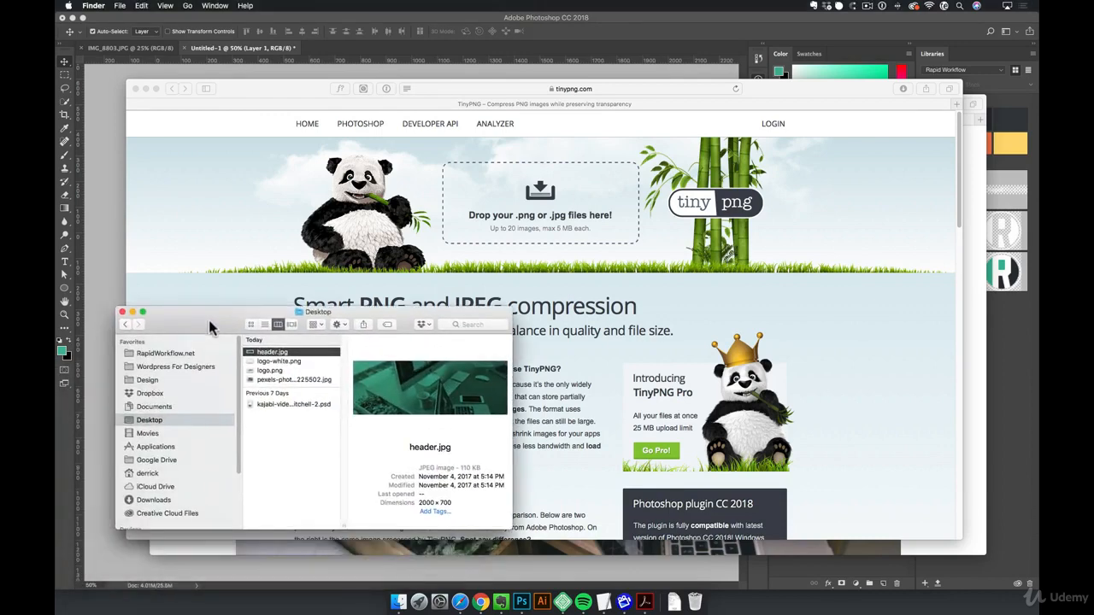
pyautogui.moveTo(395, 385); pyautogui.dragTo(500, 201)
pyautogui.click(895, 275)
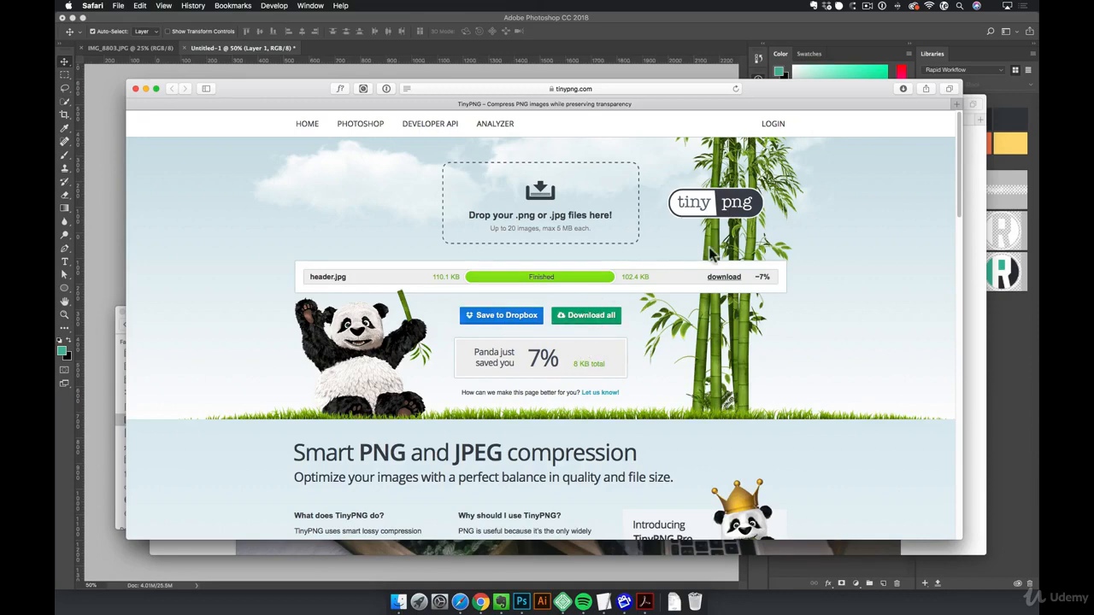
pyautogui.click(721, 278)
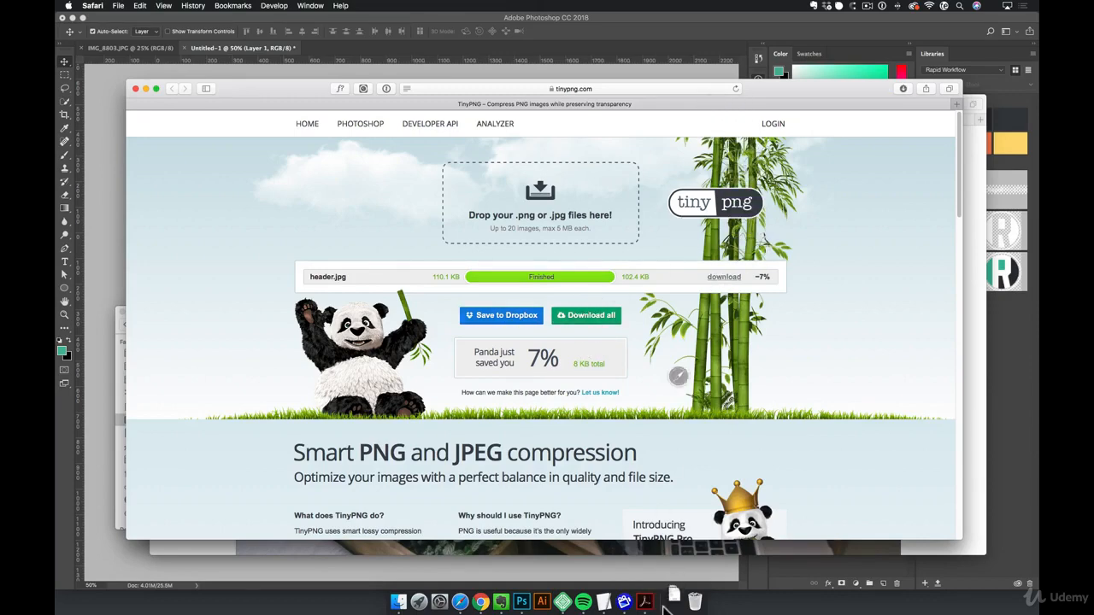
# - Close the TinyPNG window and bring the WordPress Edit Page window for Home - Minimal Portfolio to the front
pyautogui.moveTo(287, 96); pyautogui.dragTo(339, 171)
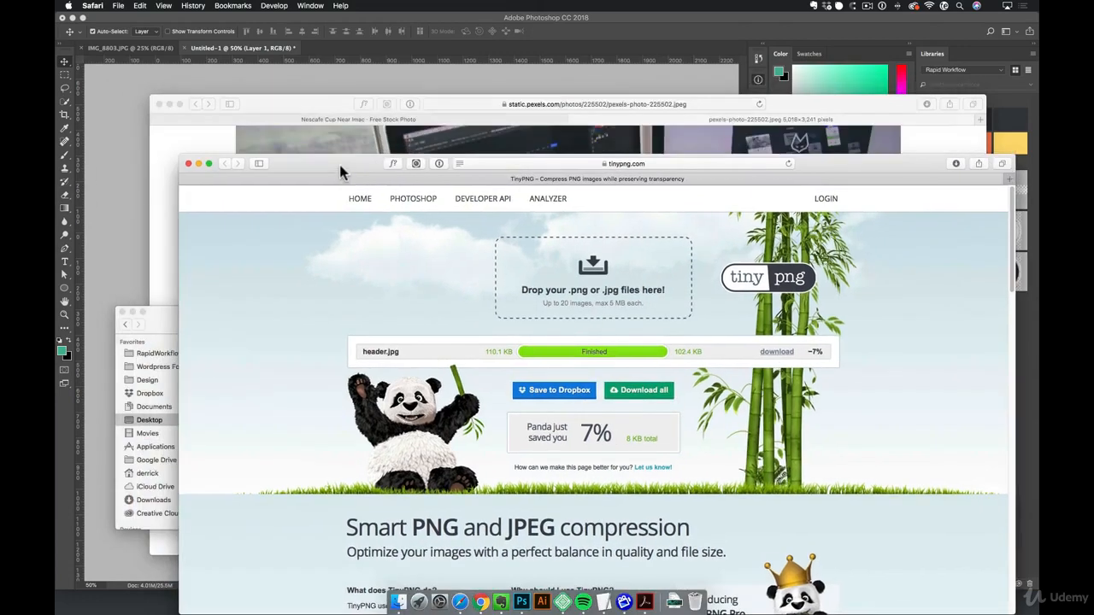
pyautogui.press('super+w')
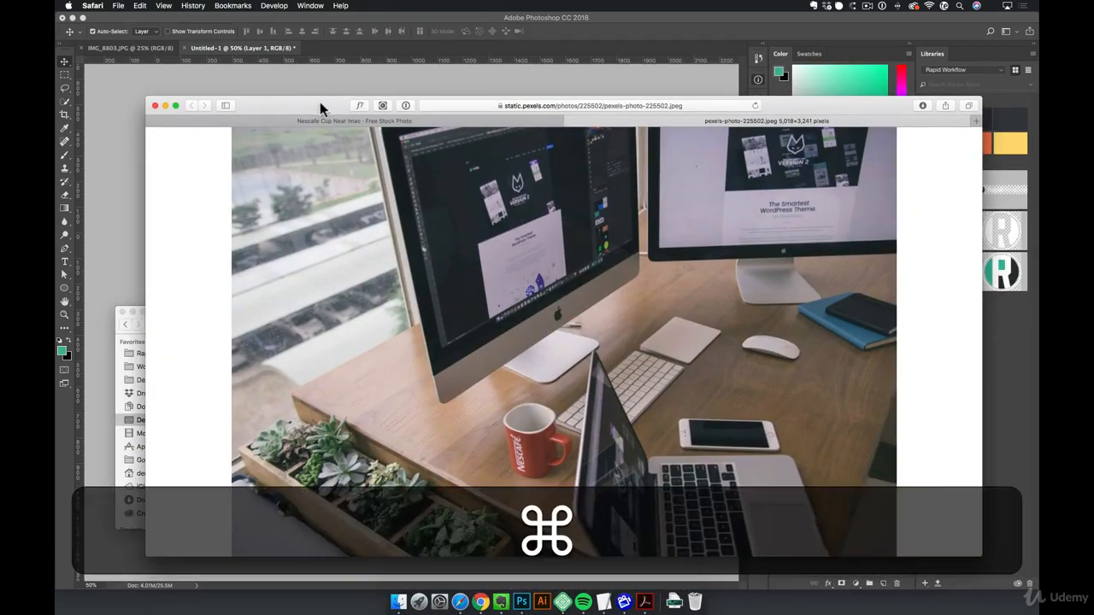
pyautogui.press('super+grave')
pyautogui.click(395, 100)
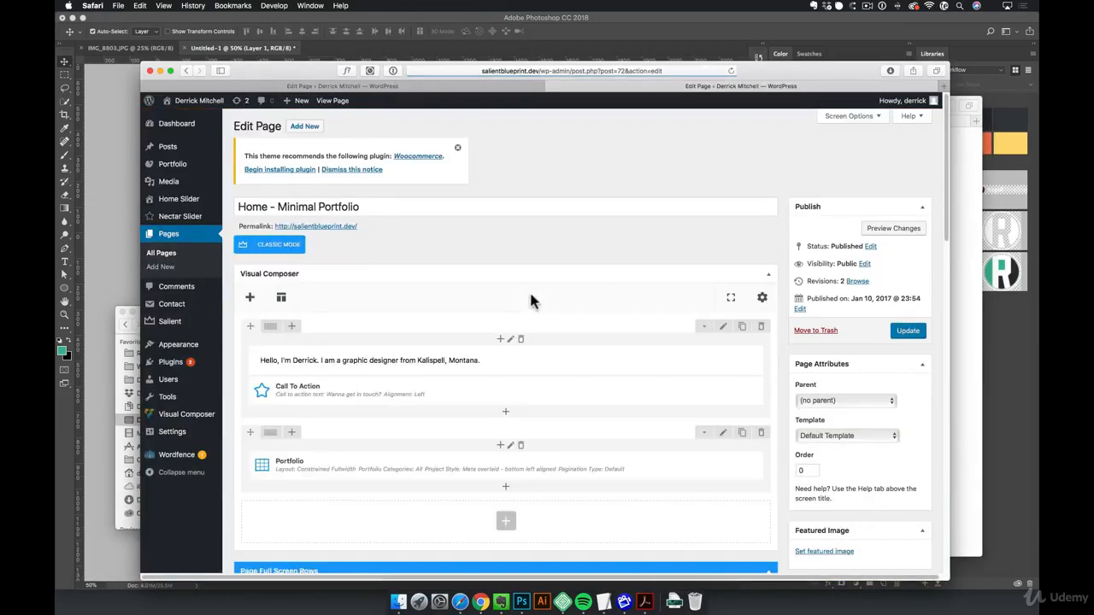
# - Remove the current red page header image from the Page Header Settings
pyautogui.scroll(-3, 551, 257)
pyautogui.scroll(-10, 552, 270)
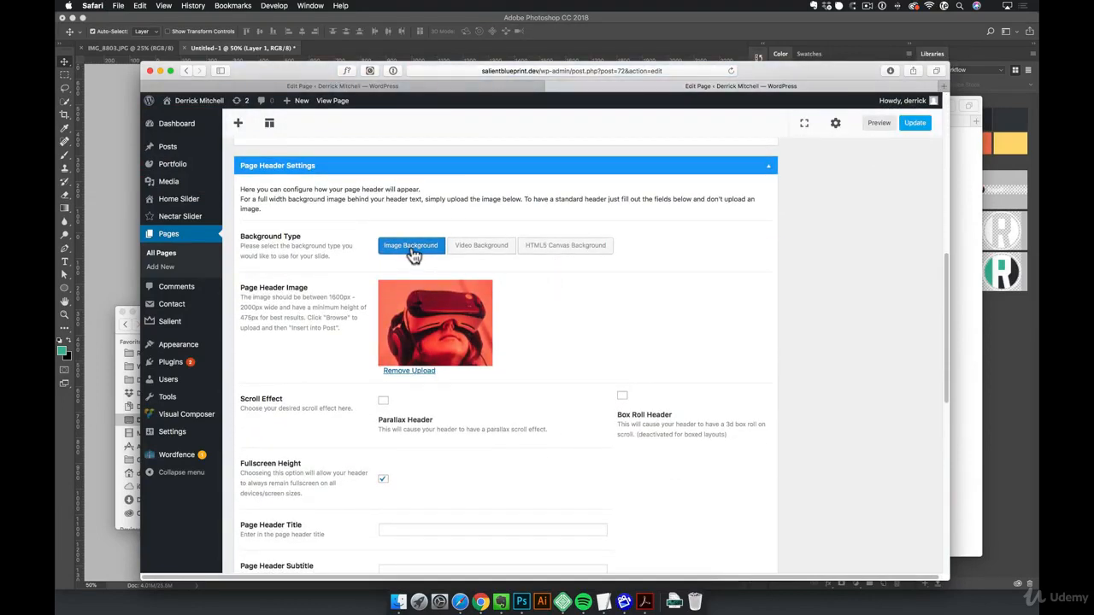
pyautogui.scroll(1, 424, 410)
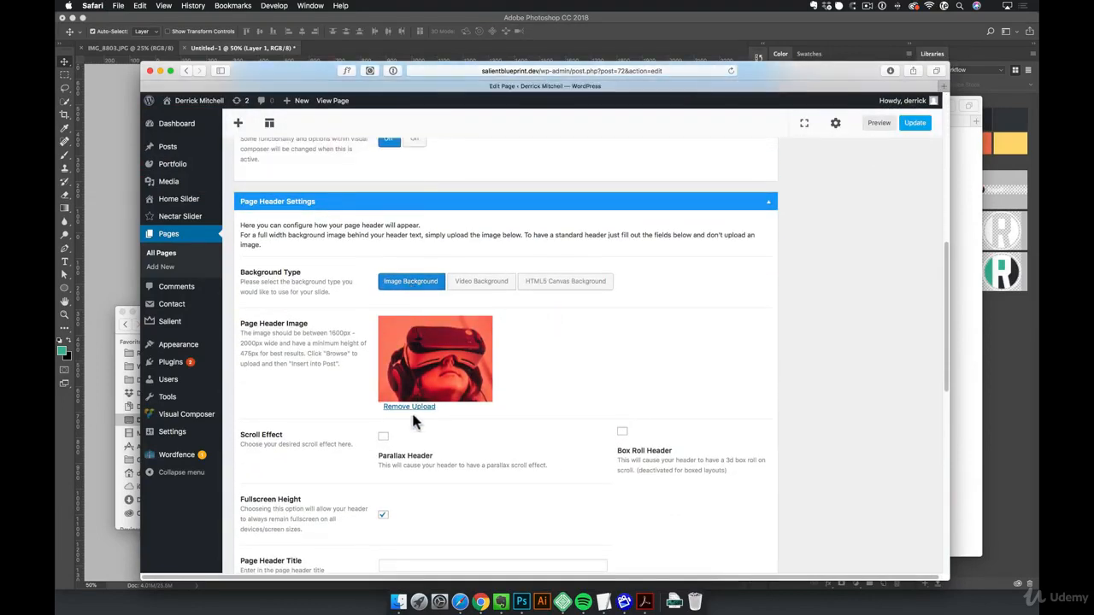
pyautogui.click(415, 410)
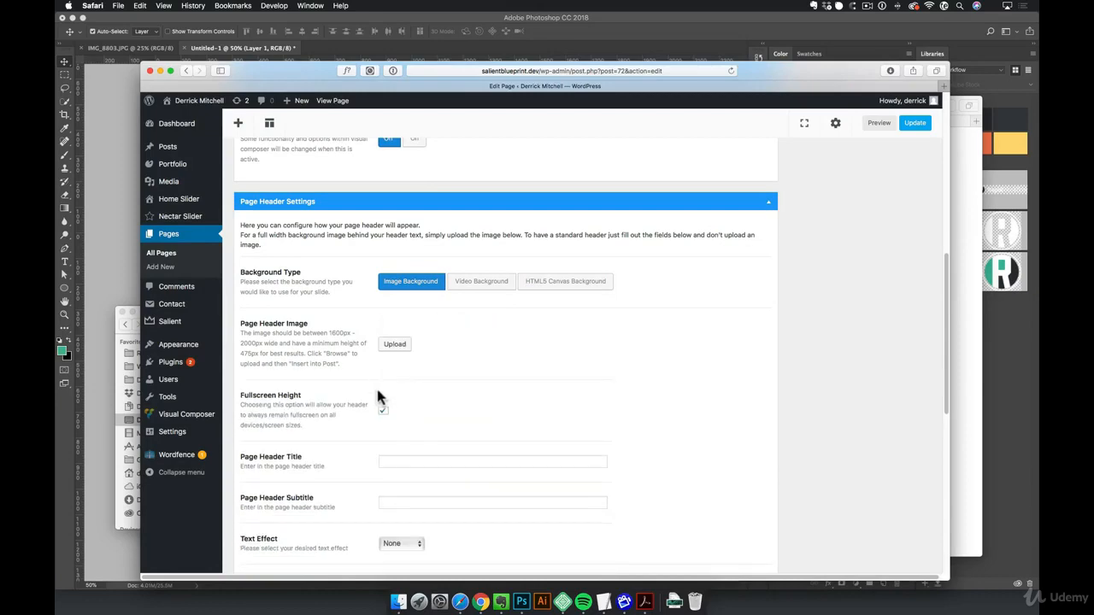
# - Upload the downloaded header.jpg to the media library for the Page Header Image
pyautogui.click(394, 346)
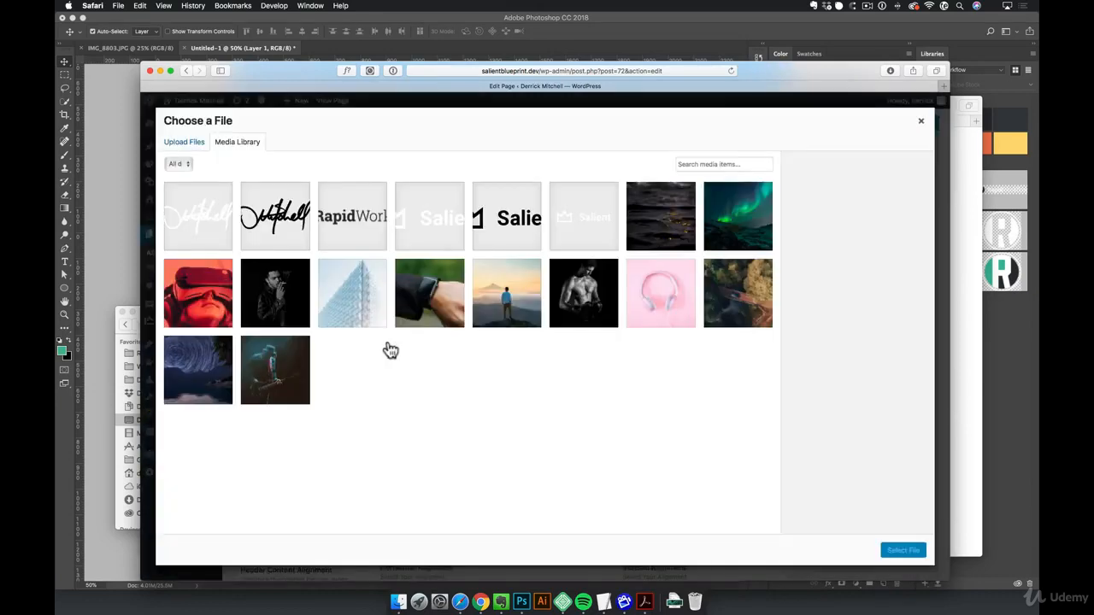
pyautogui.click(674, 602)
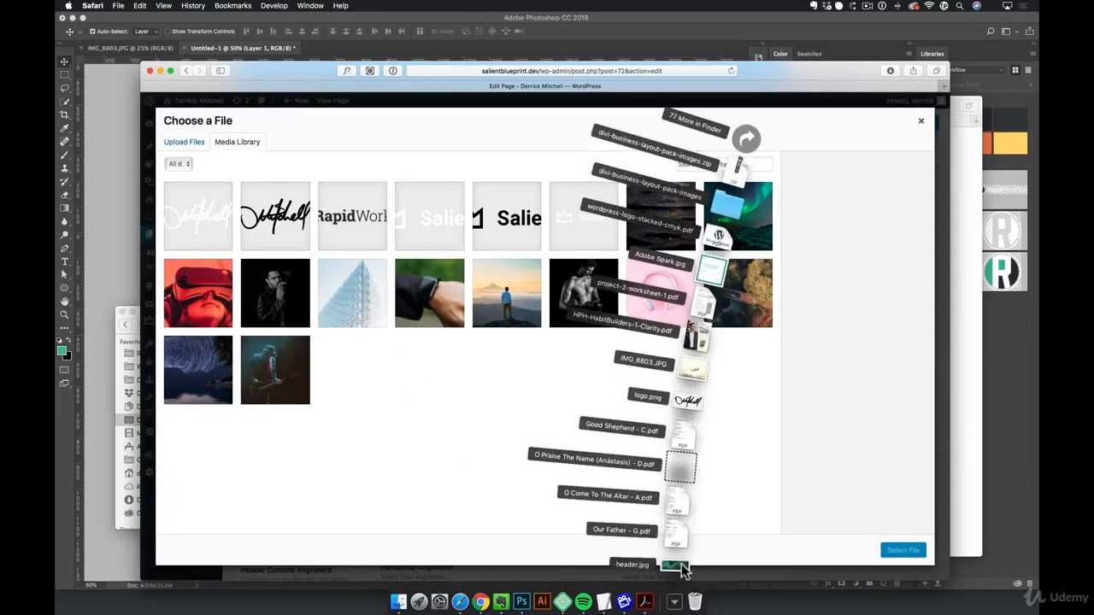
pyautogui.moveTo(681, 468); pyautogui.dragTo(453, 365)
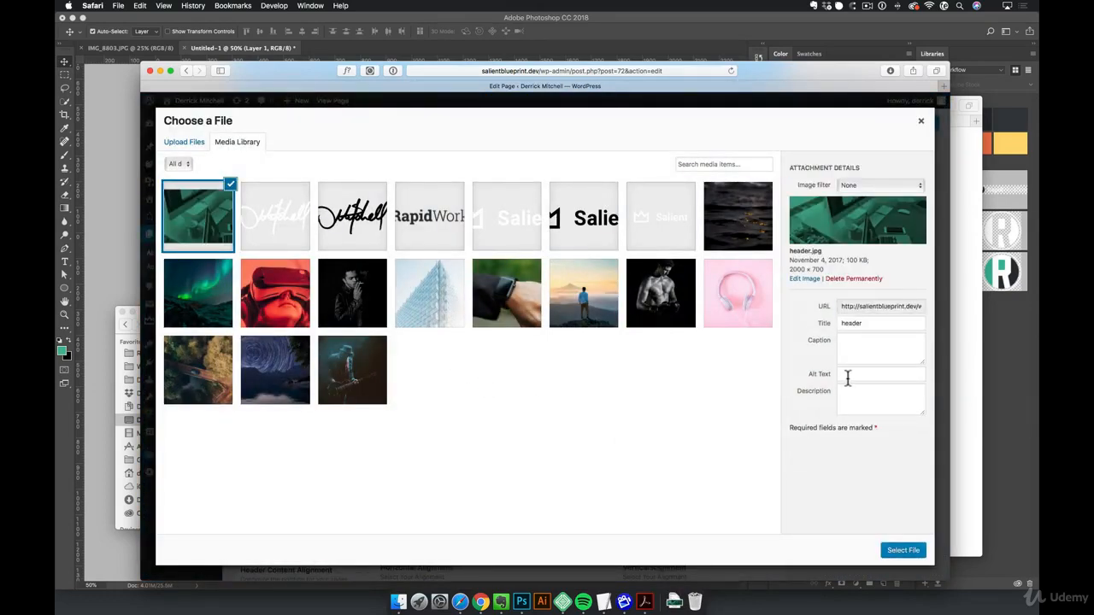
# - Choose the uploaded header.jpg from the media library as the Page Header Image
pyautogui.click(848, 379)
pyautogui.click(862, 395)
pyautogui.click(904, 551)
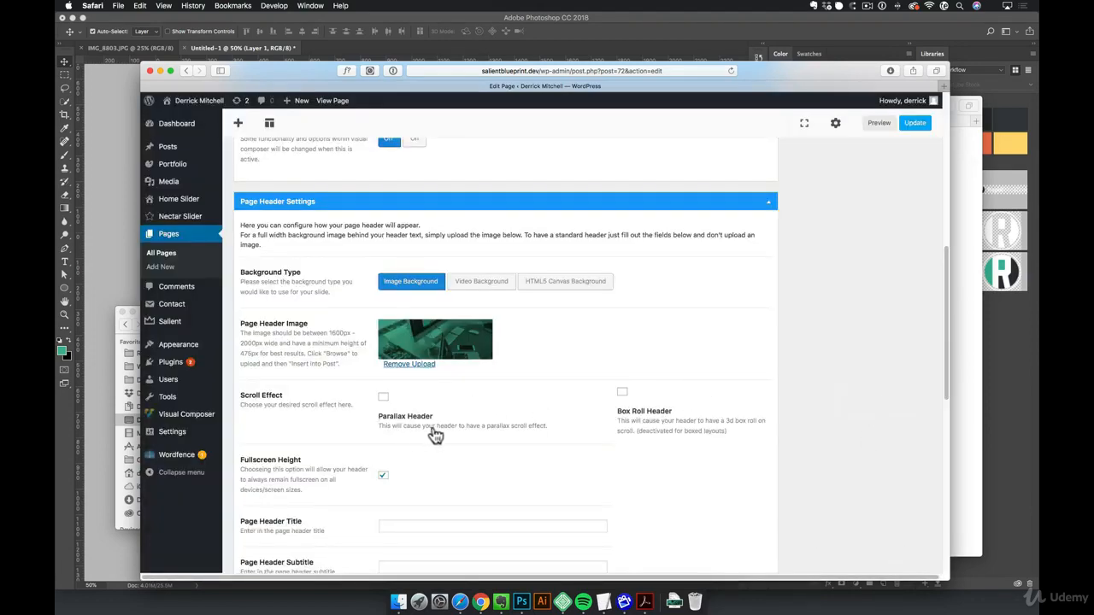
# - Enable the Parallax Header scroll effect in the Page Header Settings and update the page
pyautogui.click(384, 400)
pyautogui.click(917, 123)
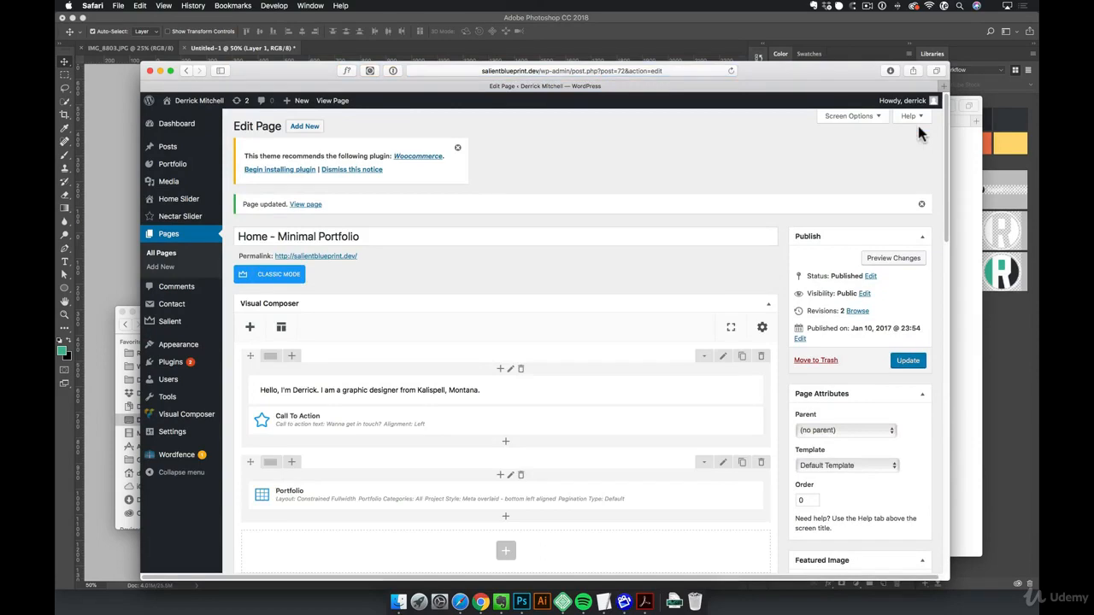
# - View the updated home page in a new tab, examine how the green header scrolls, and return to the page editor
pyautogui.keyDown('super'); pyautogui.click(333, 100); pyautogui.keyUp('super')
pyautogui.click(686, 87)
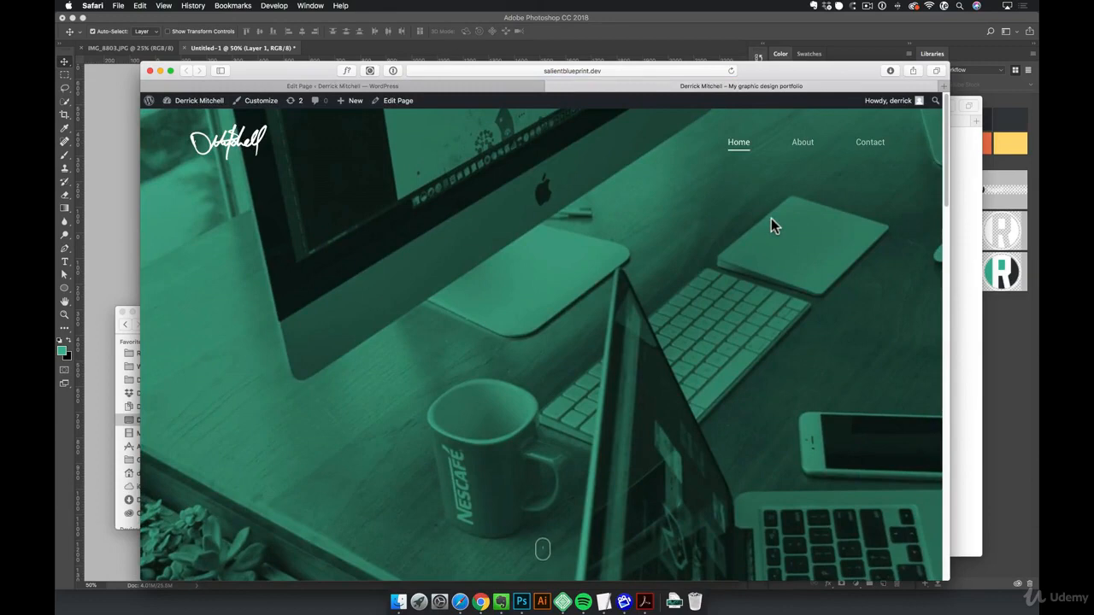
pyautogui.scroll(-3, 774, 254)
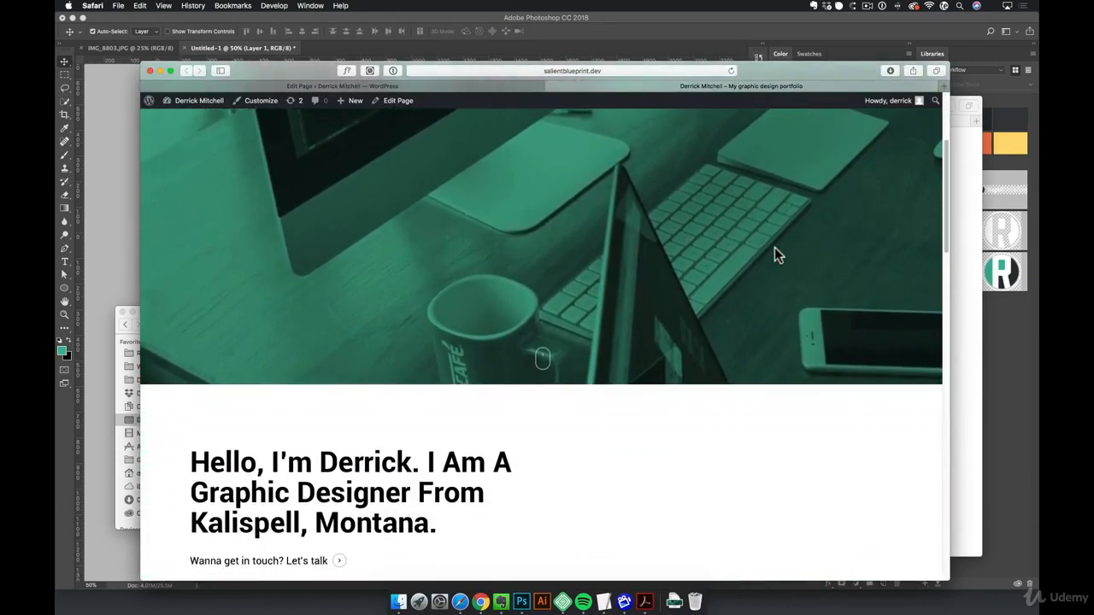
pyautogui.scroll(5, 775, 253)
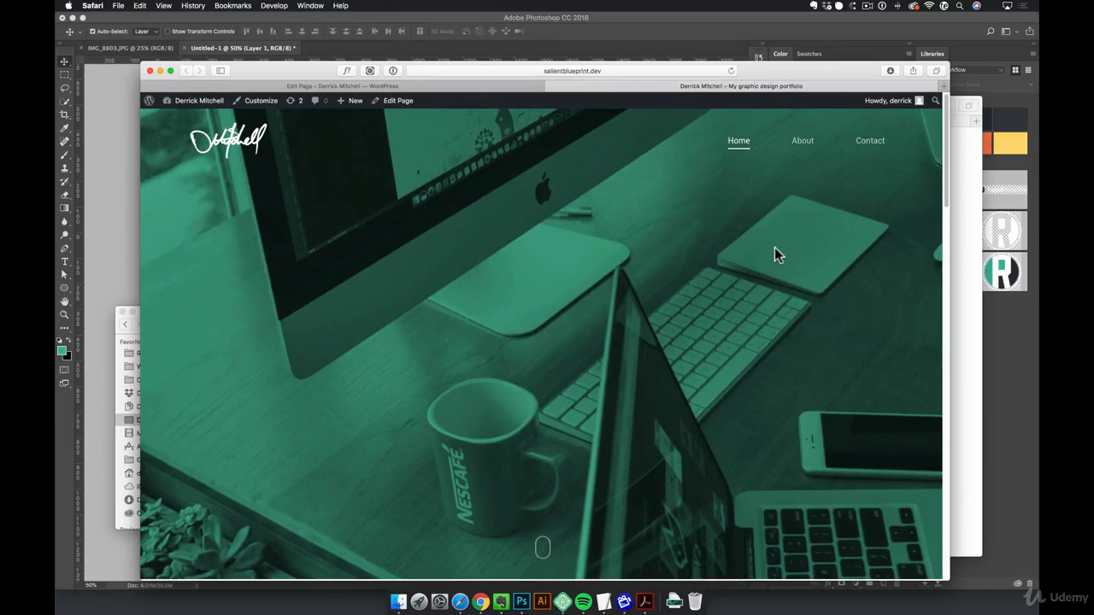
pyautogui.scroll(-5, 774, 250)
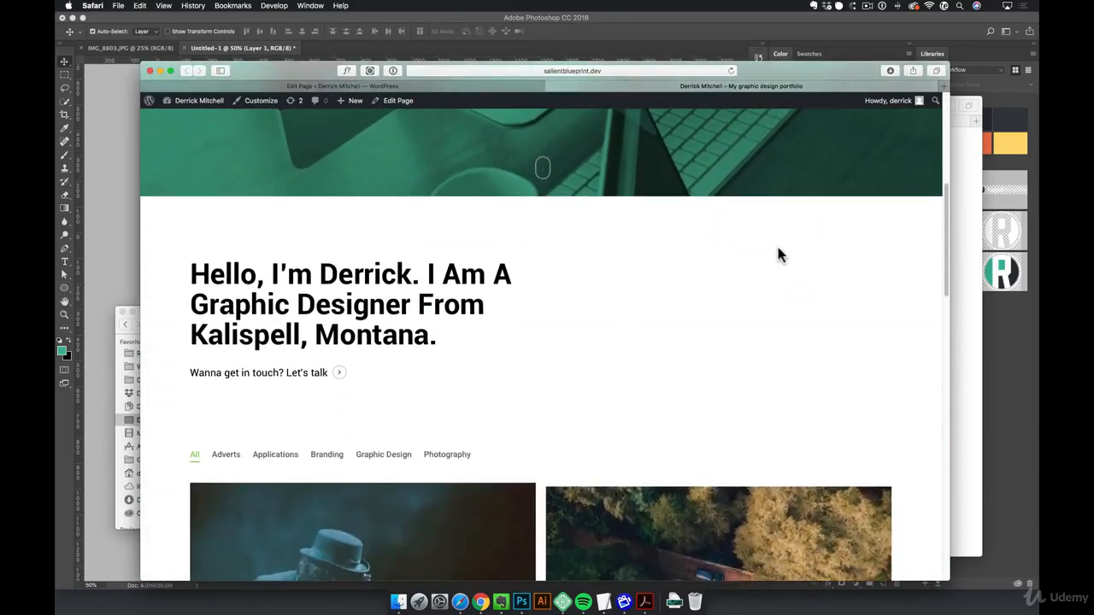
pyautogui.scroll(-3, 776, 243)
pyautogui.scroll(8, 777, 245)
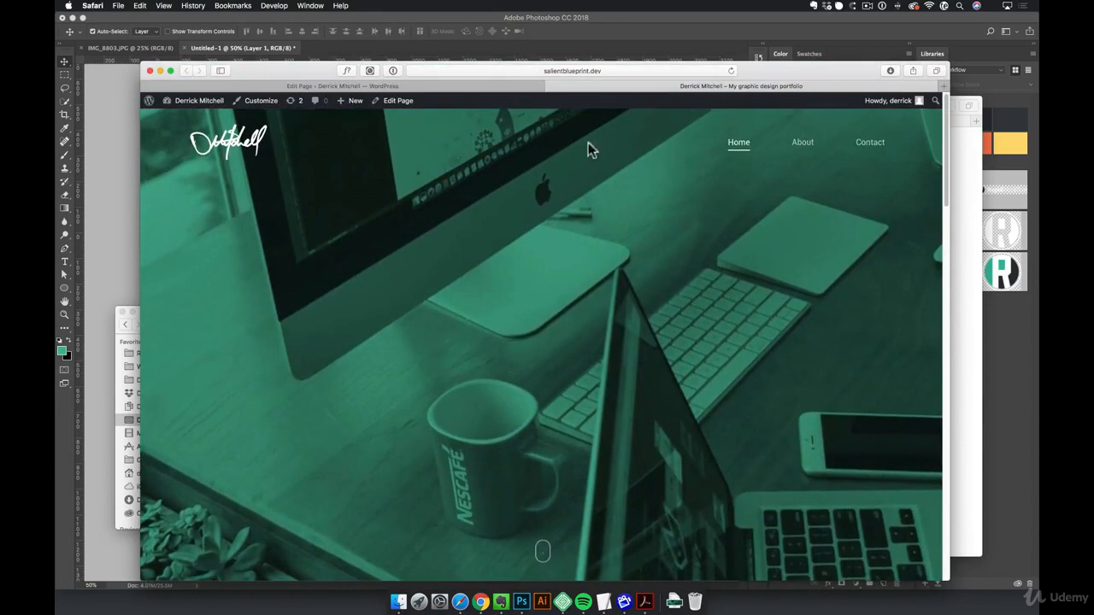
pyautogui.click(521, 88)
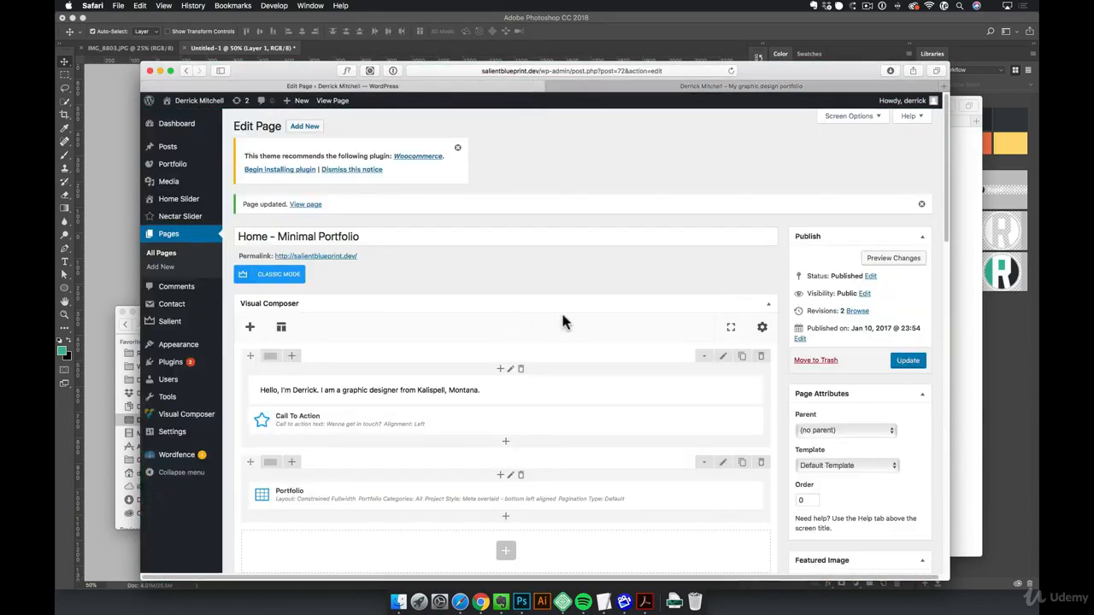
# - Switch to Photoshop and draw a vertical green-to-transparent gradient from below the canvas to mid-image on a new layer above Layer 1
pyautogui.click(522, 602)
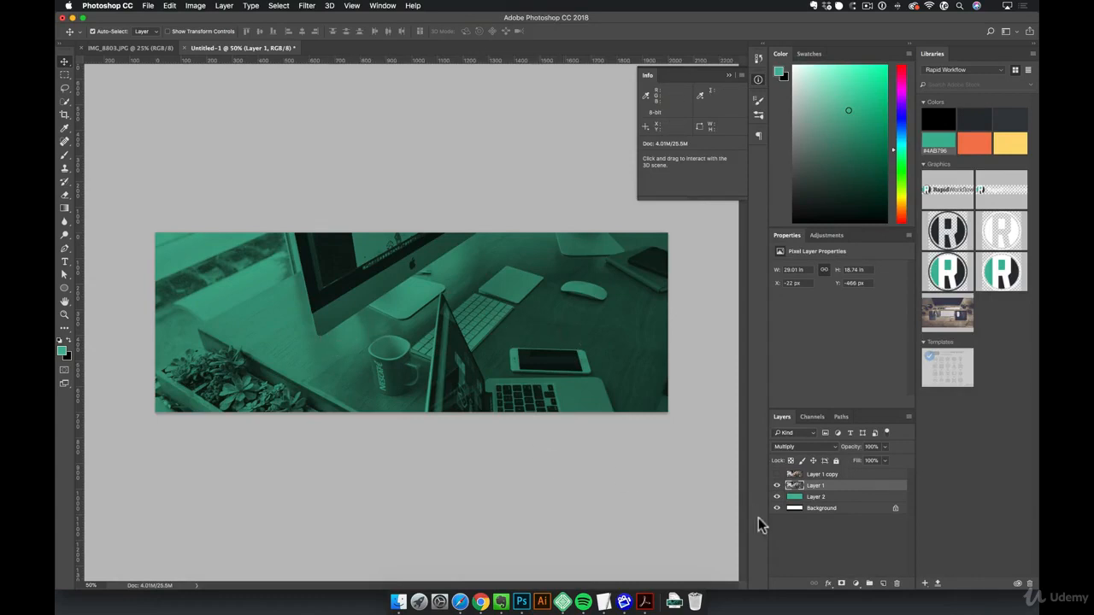
pyautogui.click(883, 583)
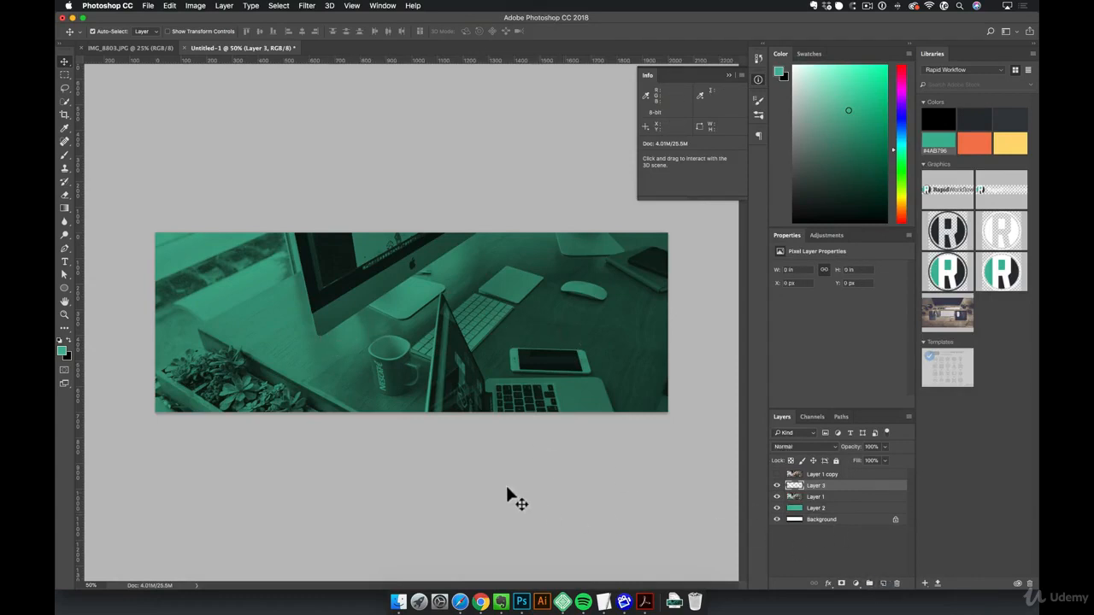
pyautogui.press('g')
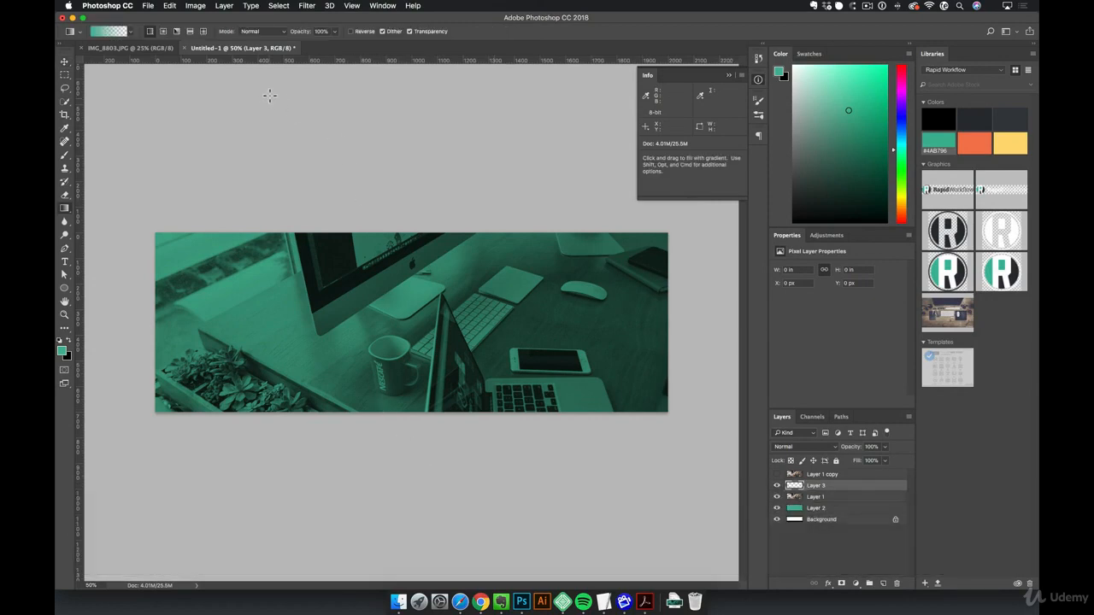
pyautogui.moveTo(407, 477); pyautogui.dragTo(421, 325)
pyautogui.press('shift')
# - Set the gradient layer's blend mode to Multiply and return to the Move tool
pyautogui.click(804, 447)
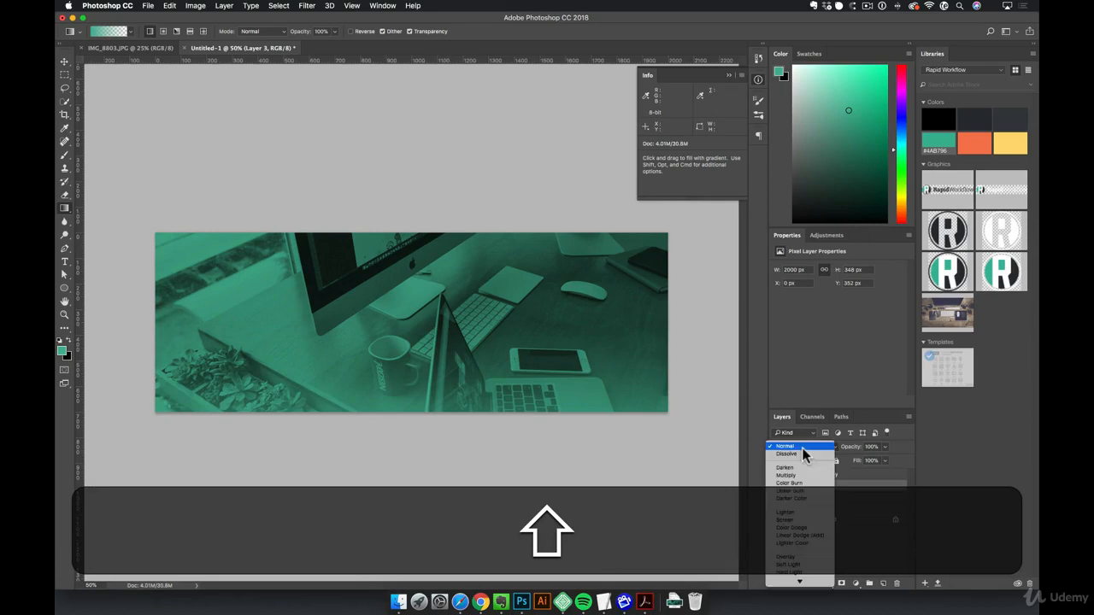
pyautogui.click(801, 475)
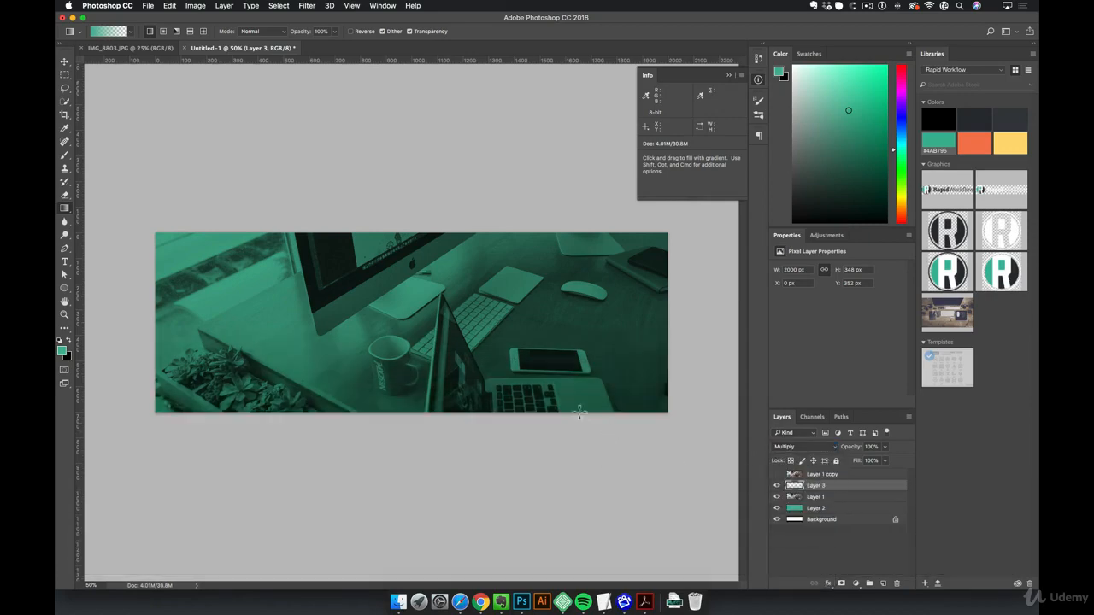
pyautogui.press('v')
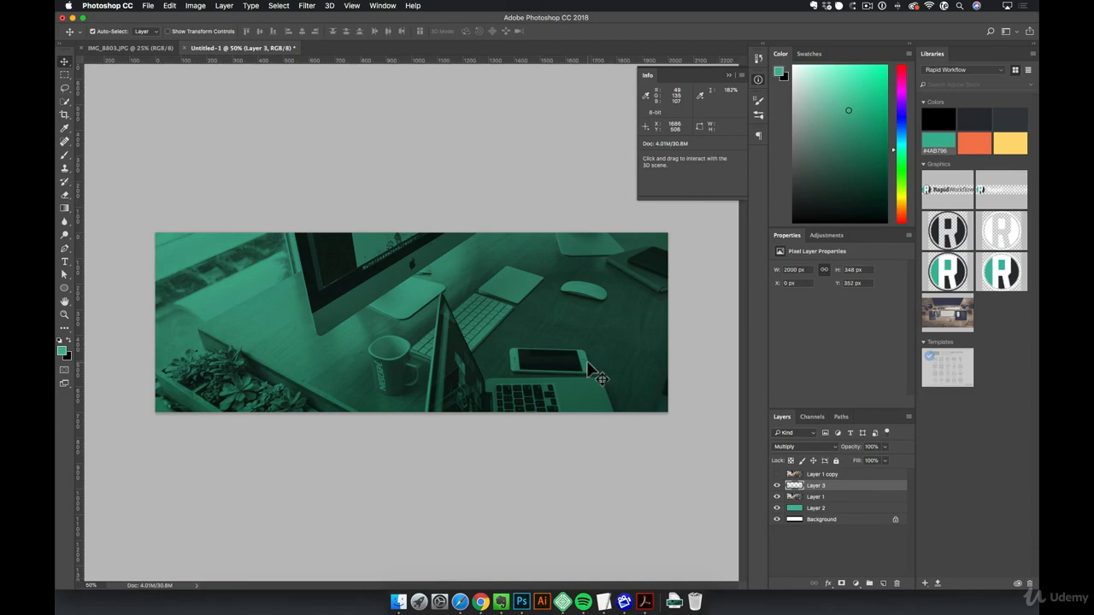
# - Switch to Safari, view the portfolio home page, and bring up the Slider Revolution plugin website
pyautogui.click(460, 602)
pyautogui.click(628, 89)
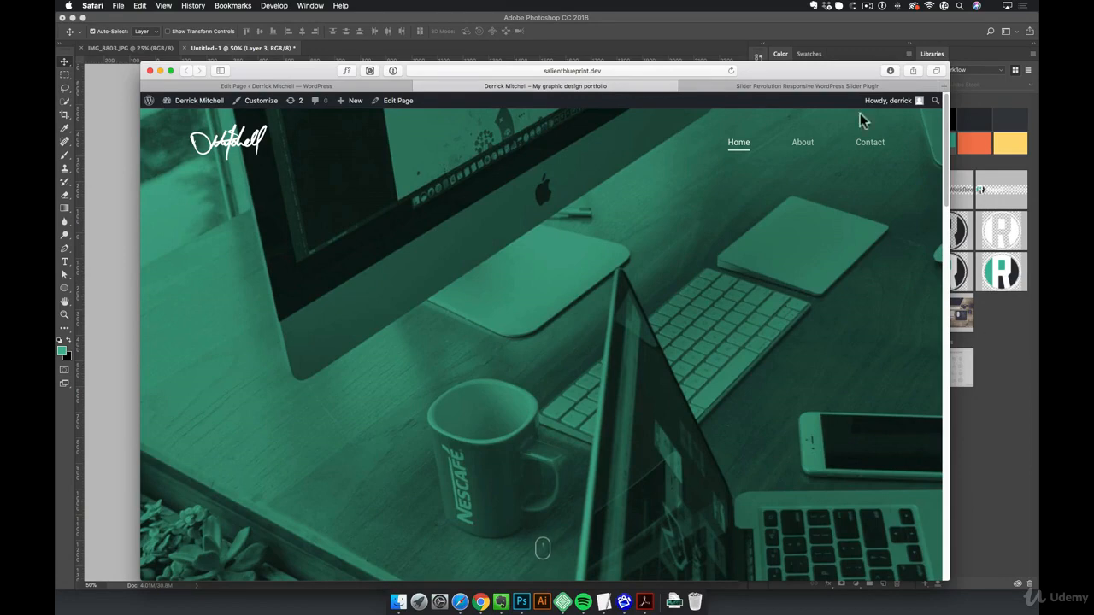
pyautogui.click(799, 86)
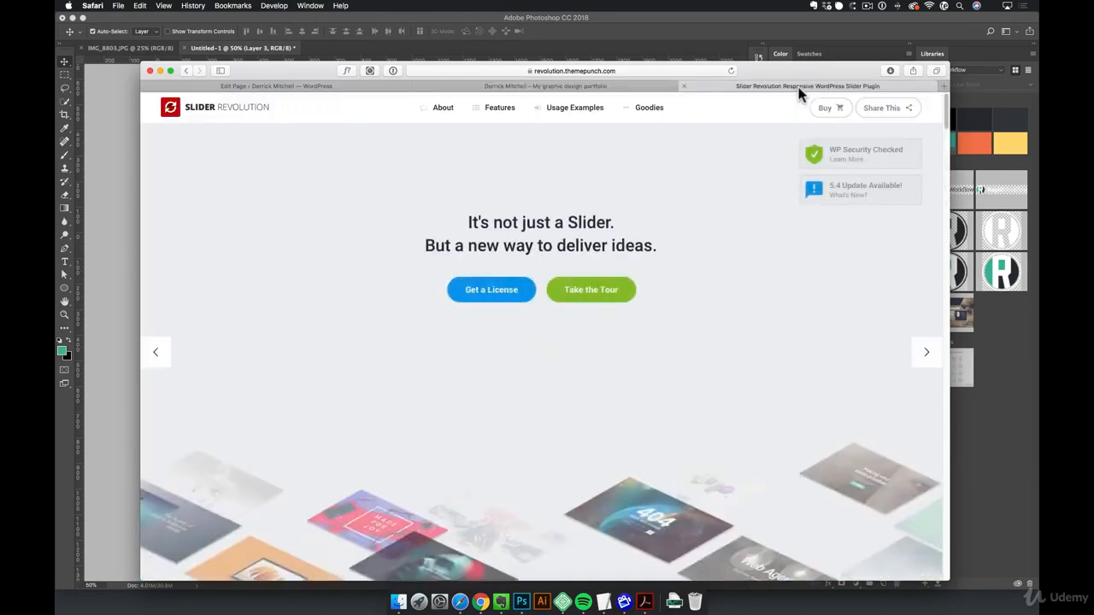